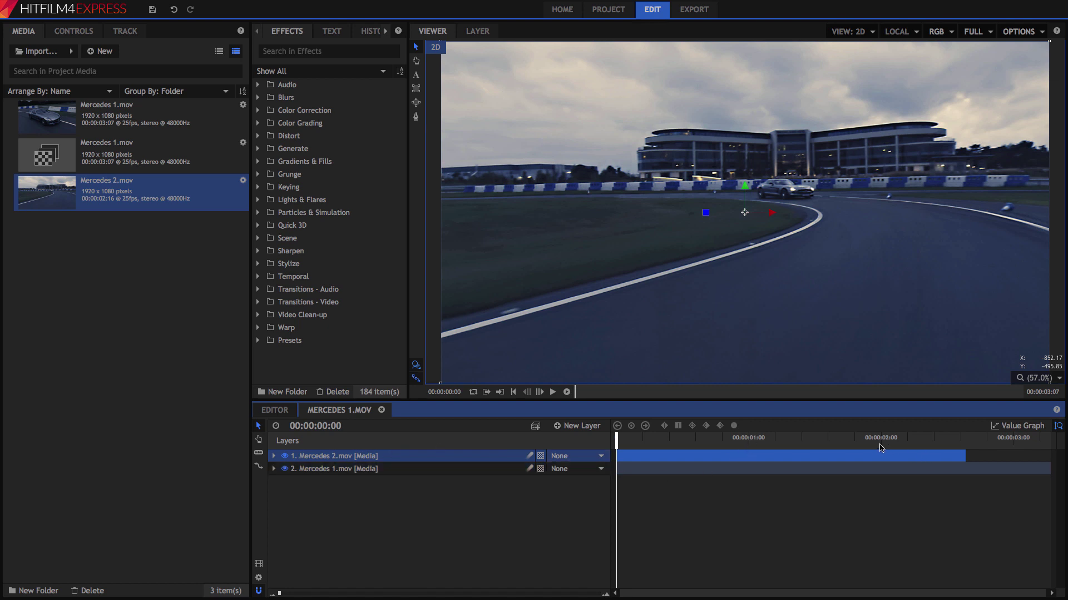
Add a new grade layer and trim it to span from 1 second to 2 seconds on the timeline
{"action": "left_click", "coordinate": [578, 426]}
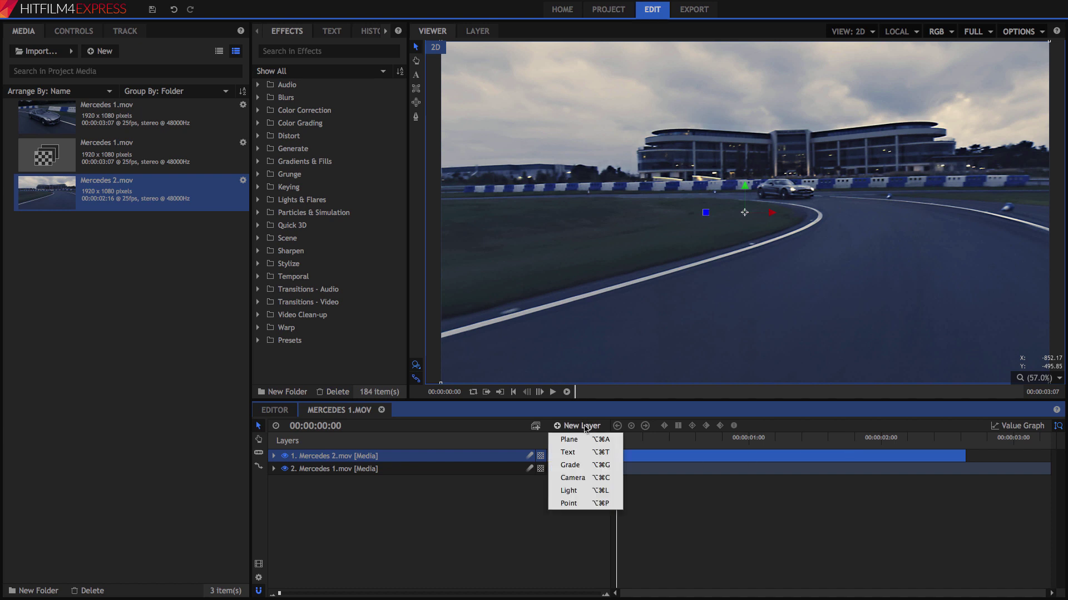
{"action": "left_click", "coordinate": [575, 467]}
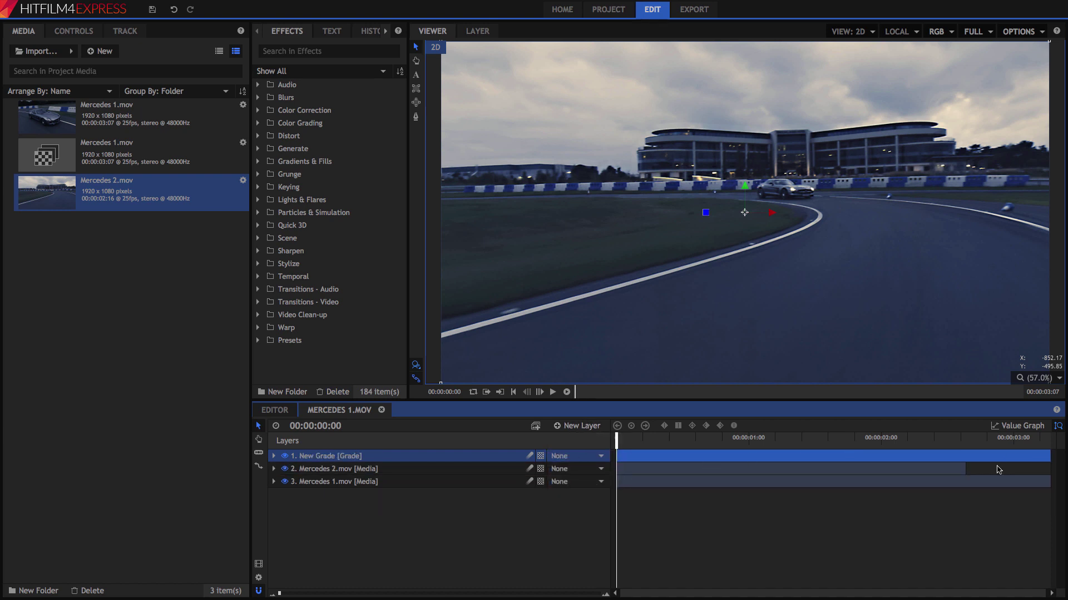
{"action": "left_click_drag", "start_coordinate": [613, 456], "coordinate": [745, 456]}
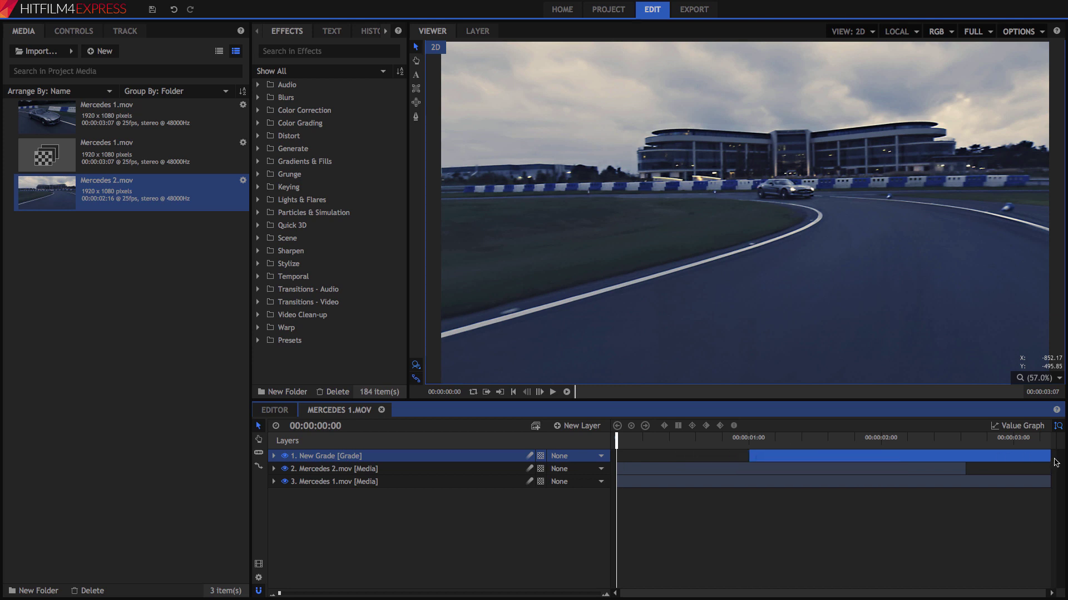
{"action": "left_click_drag", "start_coordinate": [1049, 458], "coordinate": [881, 465]}
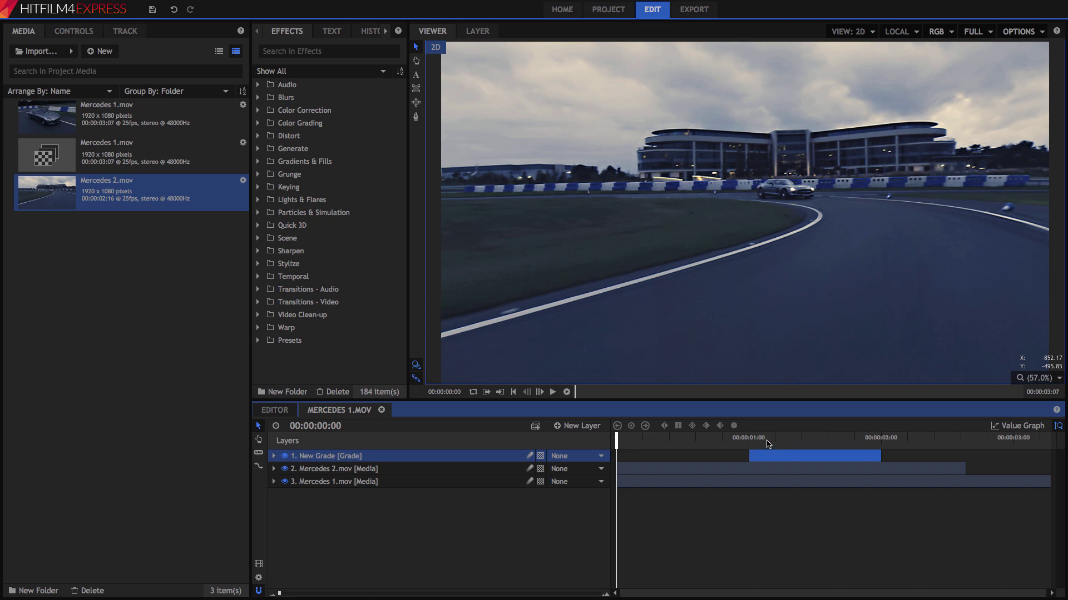
Shift the Mercedes 2.mov layer so that it starts at 00:00:01:13, midway through the grade layer
{"action": "left_click_drag", "start_coordinate": [768, 443], "coordinate": [612, 449]}
{"action": "left_click_drag", "start_coordinate": [284, 595], "coordinate": [363, 589]}
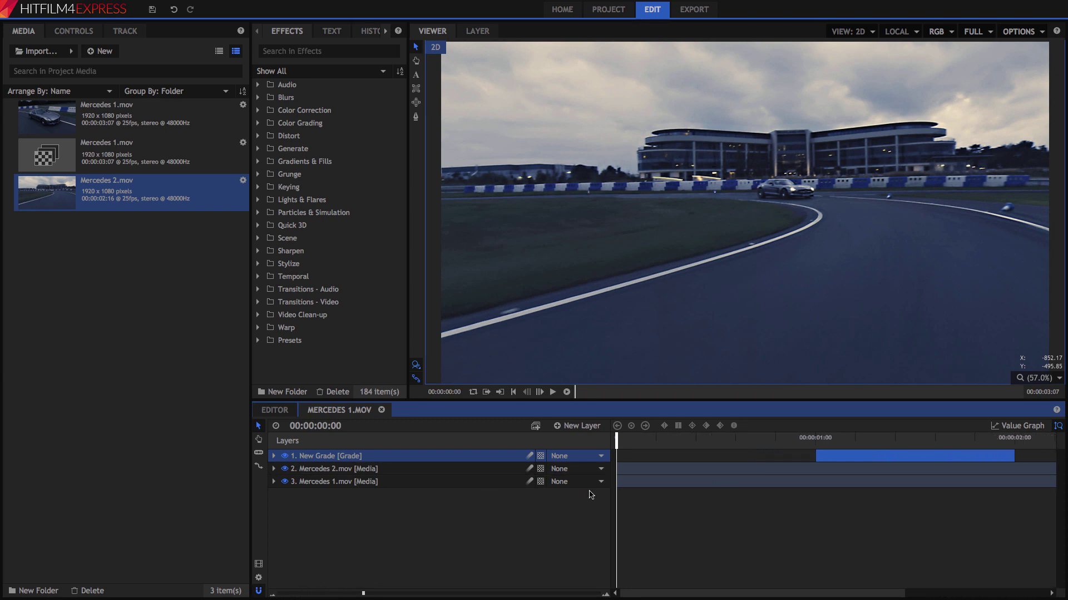
{"action": "left_click", "coordinate": [654, 468]}
{"action": "left_click_drag", "start_coordinate": [627, 471], "coordinate": [933, 464]}
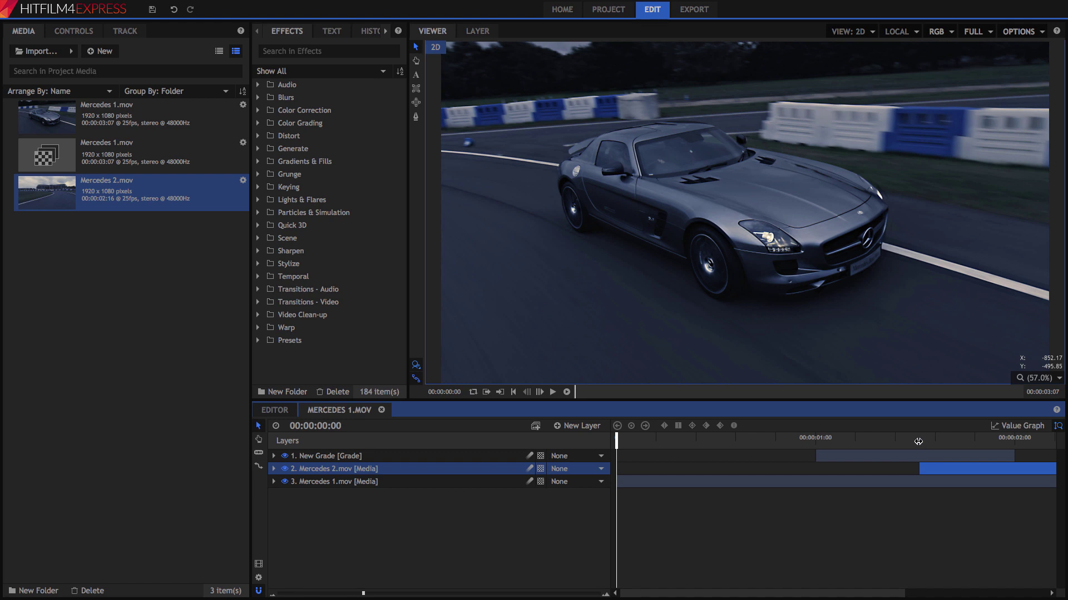
{"action": "left_click", "coordinate": [918, 441]}
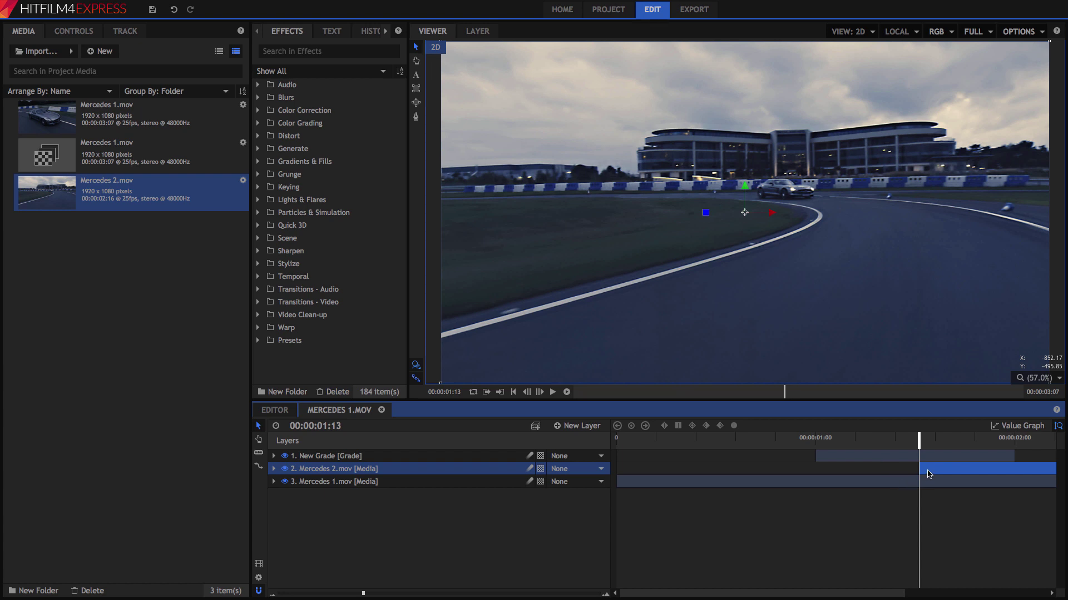
Add a 100% opacity keyframe to the Mercedes 2.mov layer at 00:00:01:19
{"action": "left_click", "coordinate": [815, 441]}
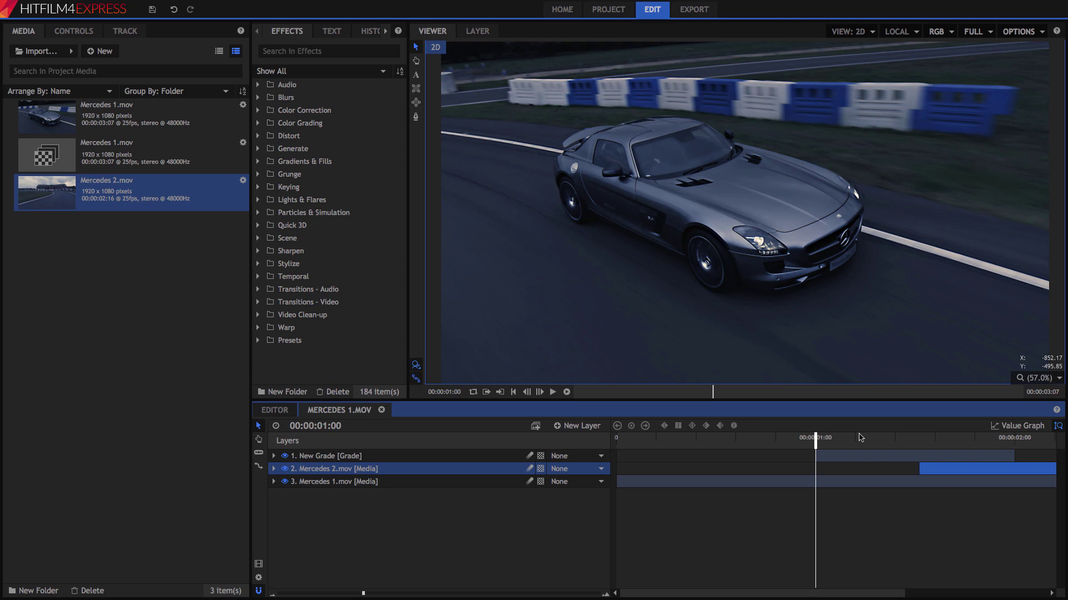
{"action": "left_click", "coordinate": [919, 441]}
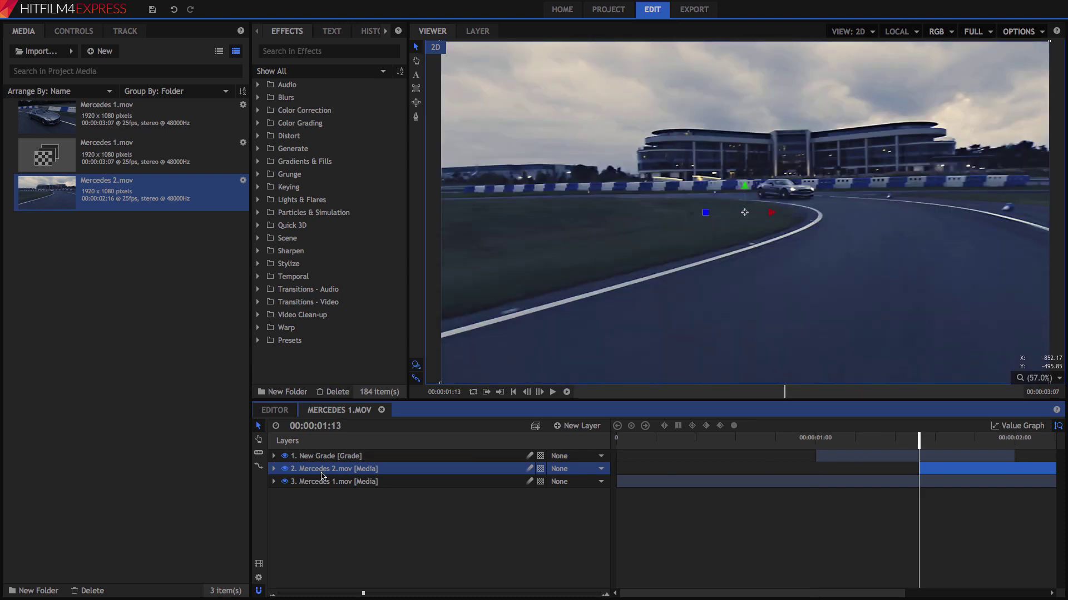
{"action": "left_click", "coordinate": [273, 468]}
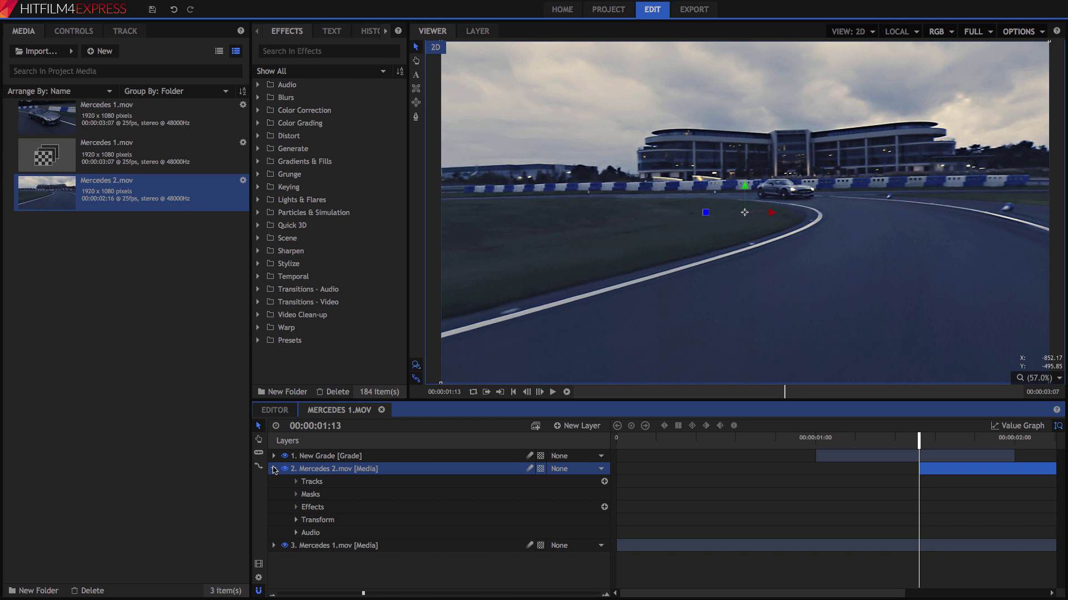
{"action": "left_click", "coordinate": [296, 520]}
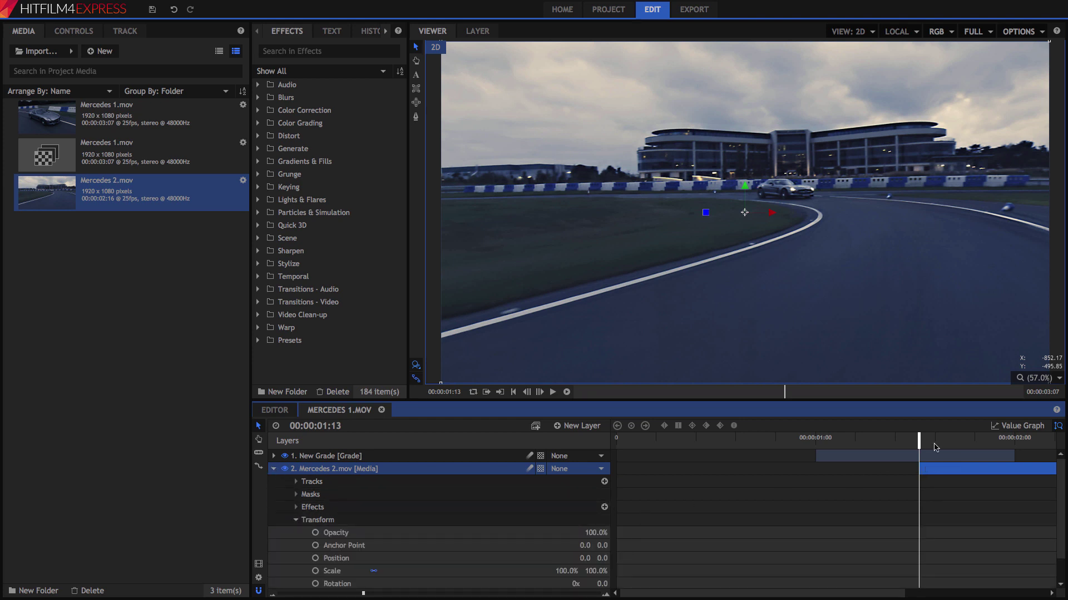
{"action": "left_click", "coordinate": [963, 439]}
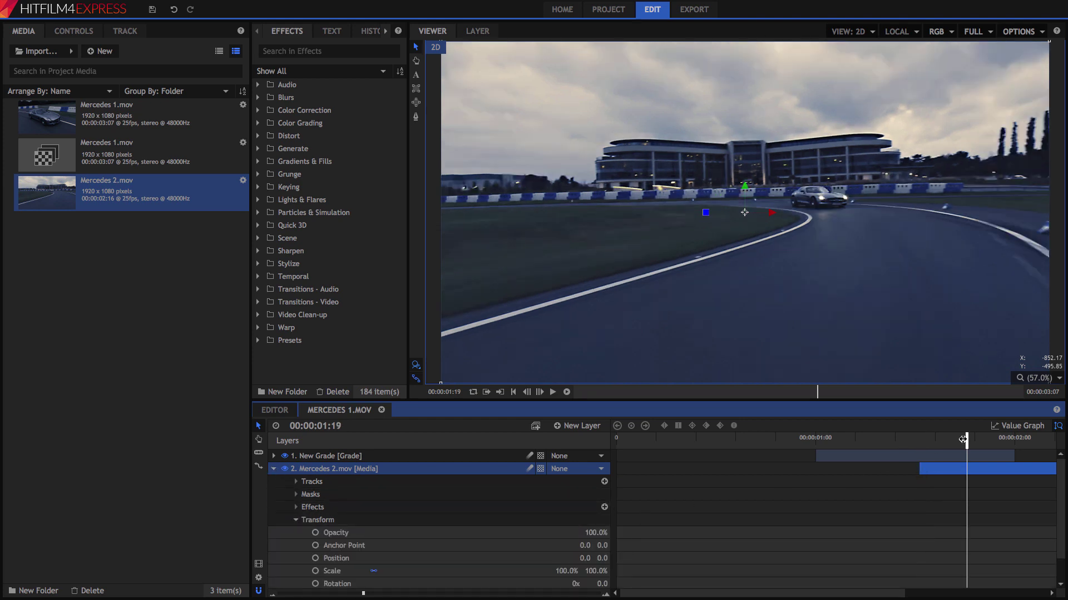
{"action": "left_click", "coordinate": [315, 533]}
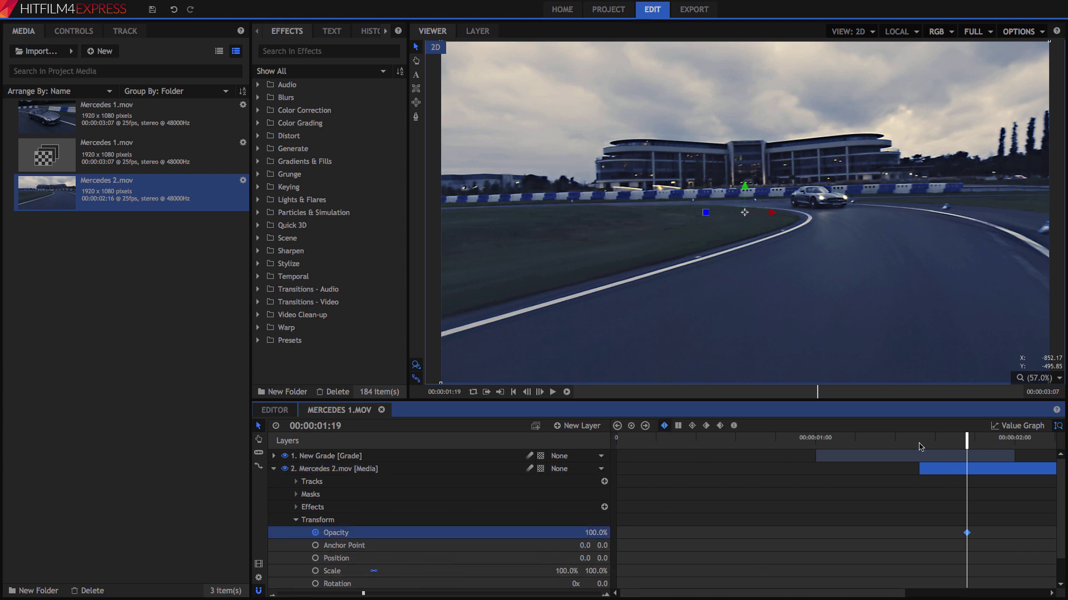
Set the Mercedes 2.mov layer's opacity to 0% with a keyframe at its start, 00:00:01:13
{"action": "left_click", "coordinate": [919, 443]}
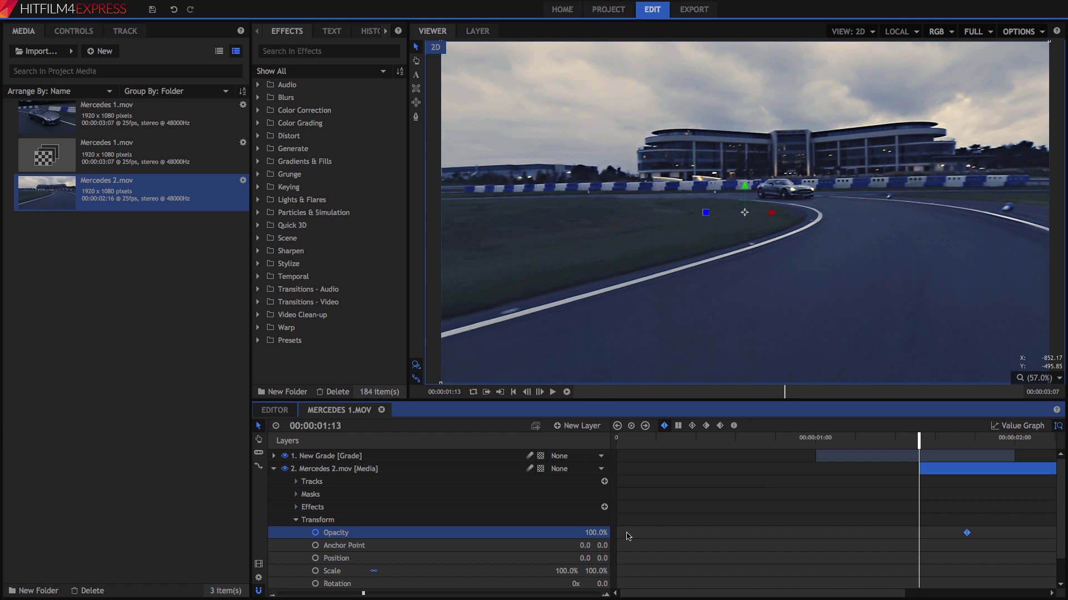
{"action": "left_click", "coordinate": [600, 532]}
{"action": "type", "text": "43"}
{"action": "key", "text": "Return"}
{"action": "left_click_drag", "start_coordinate": [599, 533], "coordinate": [556, 532]}
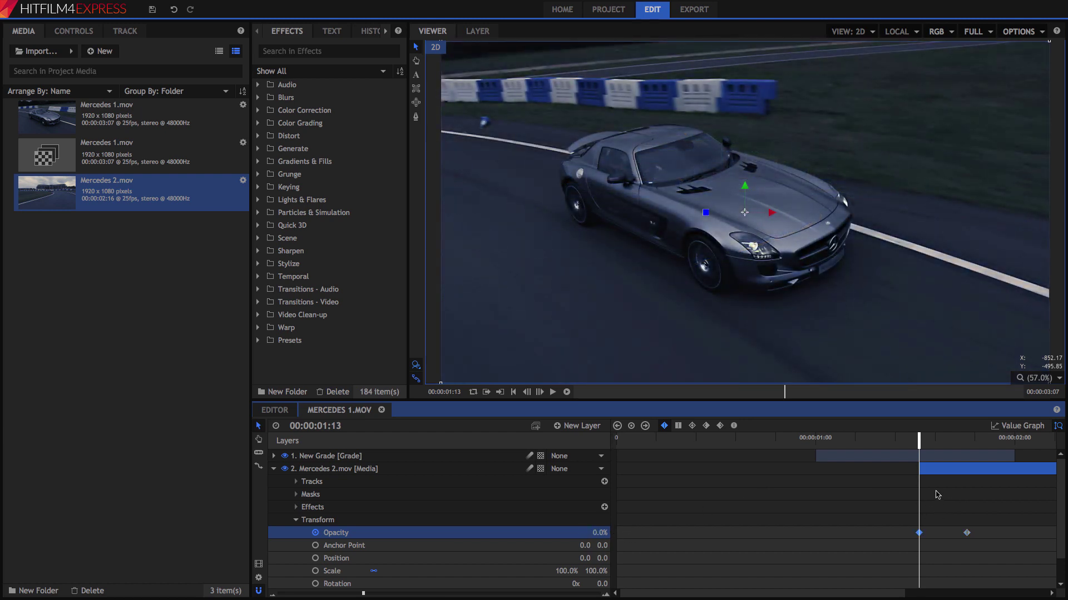
{"action": "left_click", "coordinate": [951, 470]}
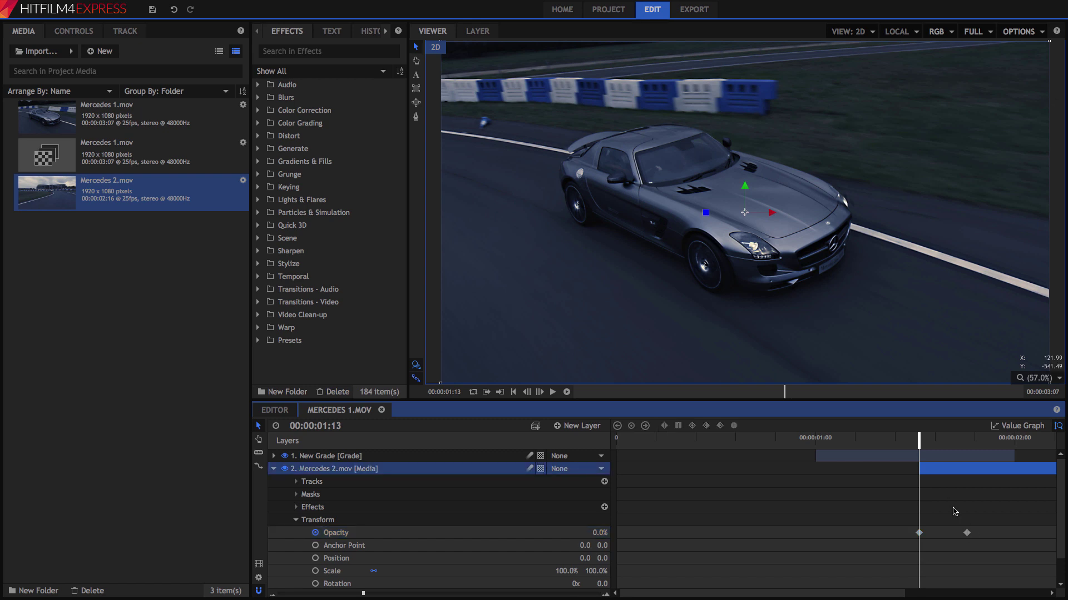
{"action": "mouse_move", "coordinate": [965, 472]}
{"action": "left_mouse_down"}
{"action": "mouse_move", "coordinate": [939, 469]}
{"action": "mouse_move", "coordinate": [963, 471]}
{"action": "left_mouse_up"}
{"action": "left_click", "coordinate": [274, 469]}
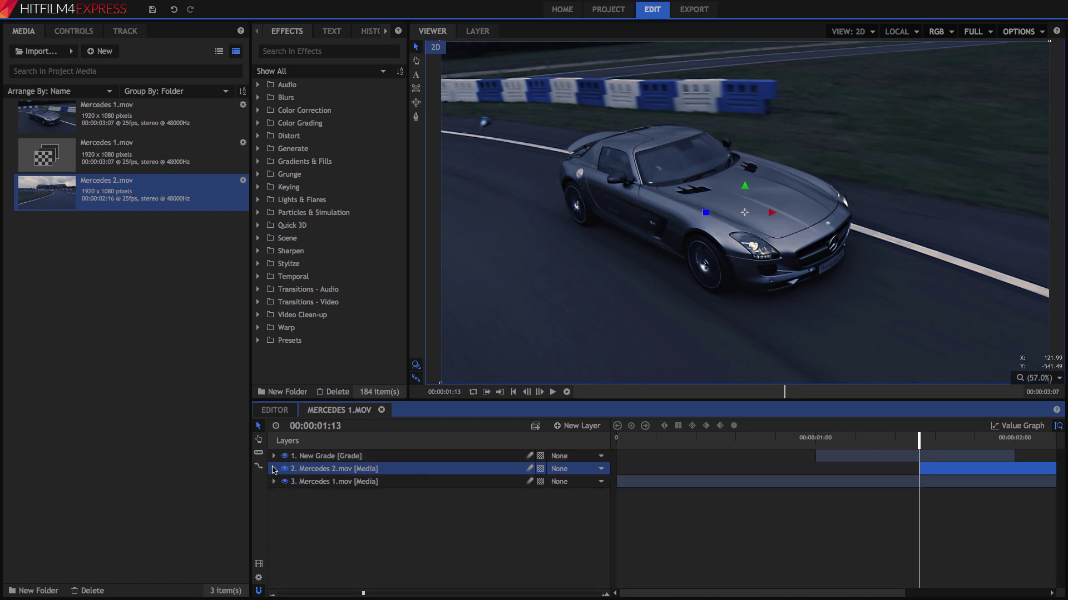
Play back the fade between the two Mercedes clips from 00:00:01:00
{"action": "left_click", "coordinate": [815, 438]}
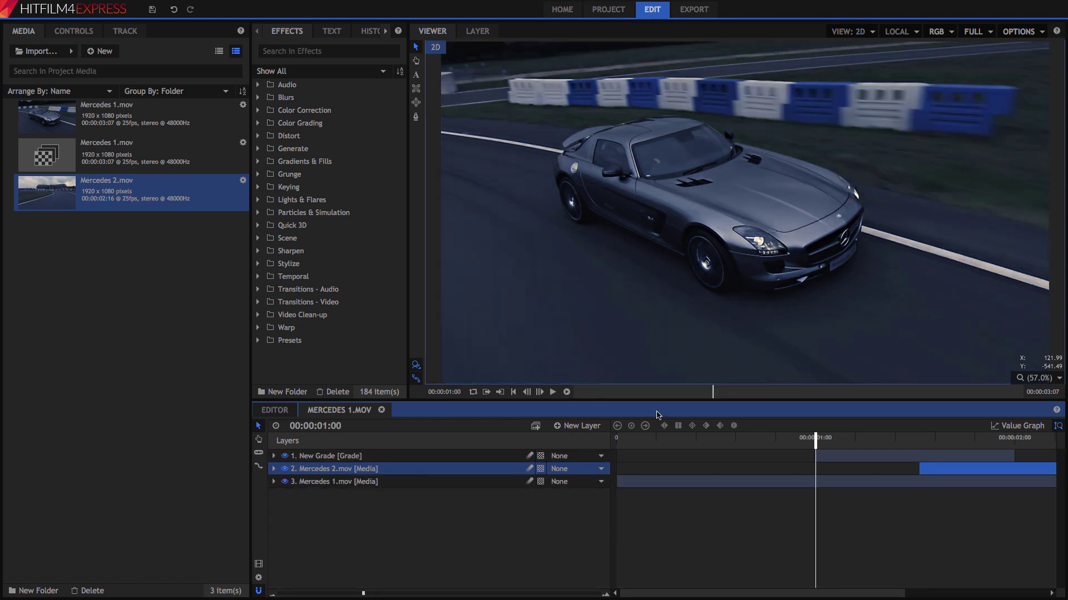
{"action": "left_click", "coordinate": [552, 392]}
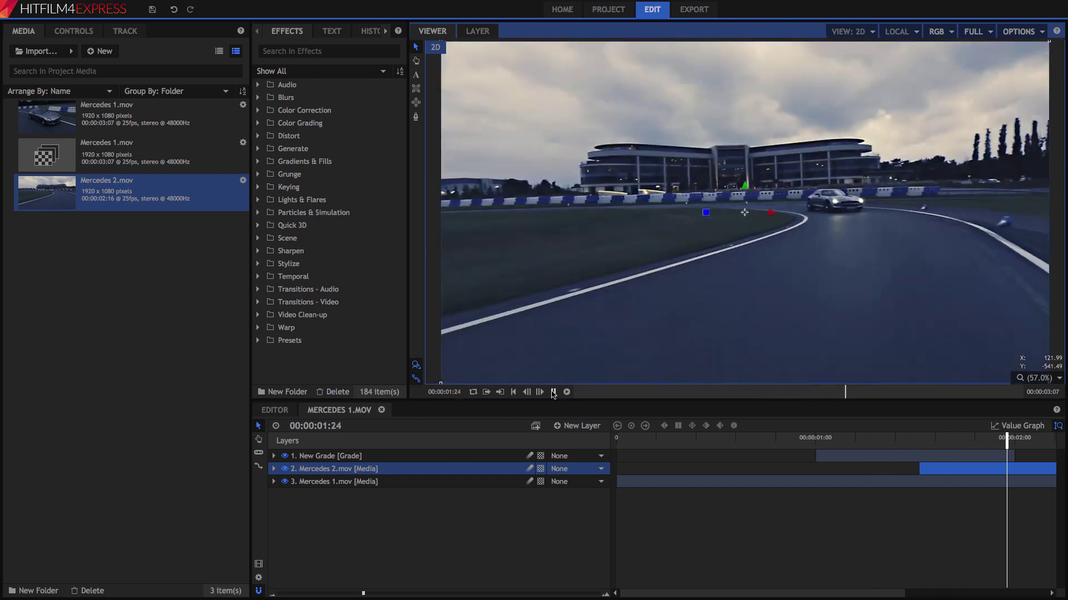
{"action": "left_click", "coordinate": [552, 392]}
Duplicate the Mercedes 1.mov and Mercedes 2.mov layers twice, making three copies of each
{"action": "left_click_drag", "start_coordinate": [908, 439], "coordinate": [918, 439]}
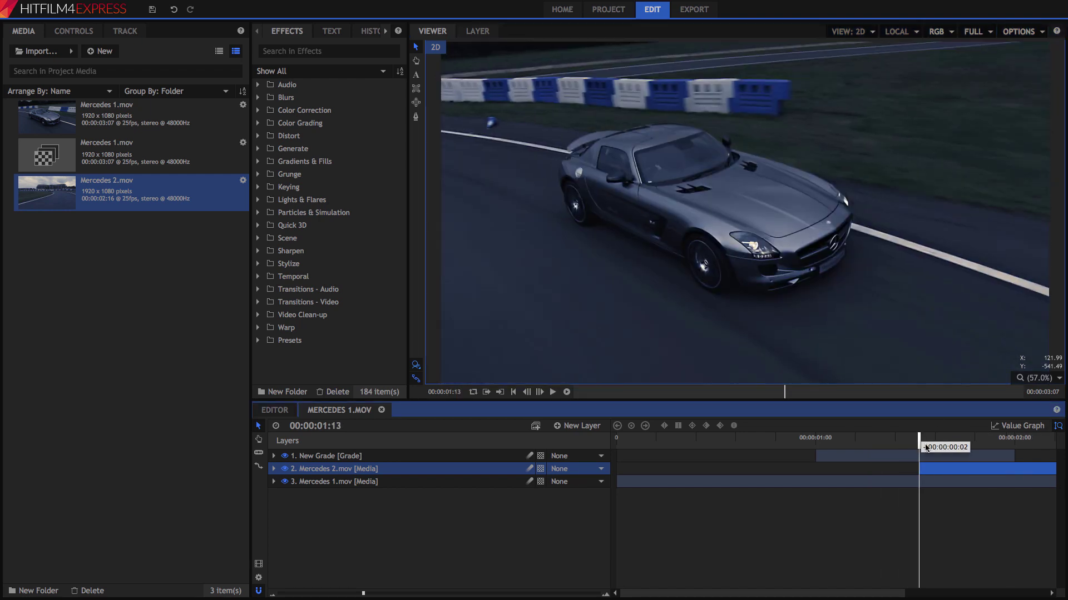
{"action": "left_click", "coordinate": [329, 482], "text": "ctrl"}
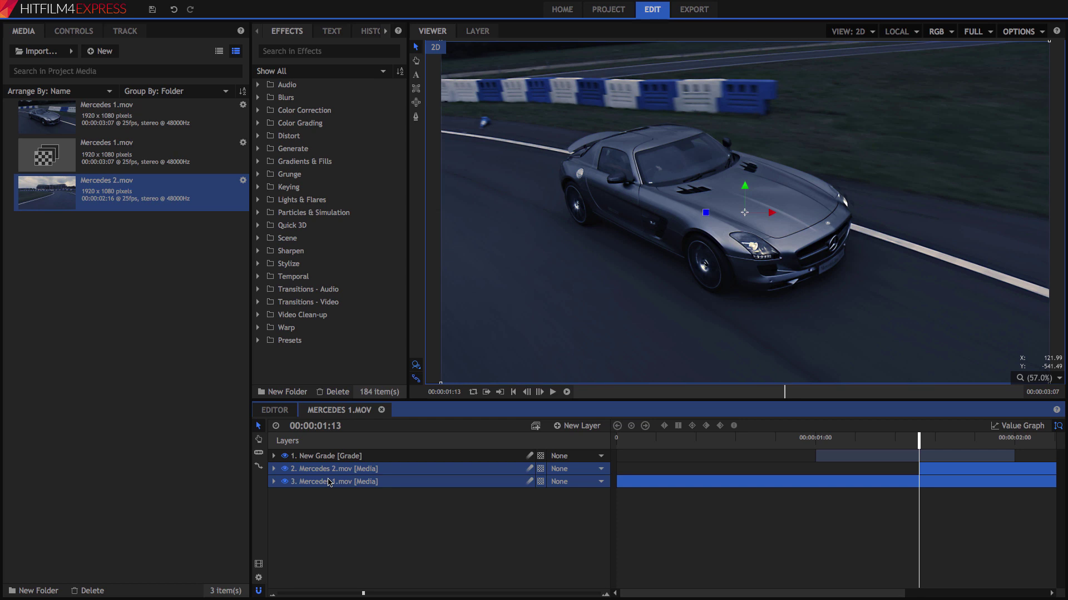
{"action": "key", "text": "ctrl+d"}
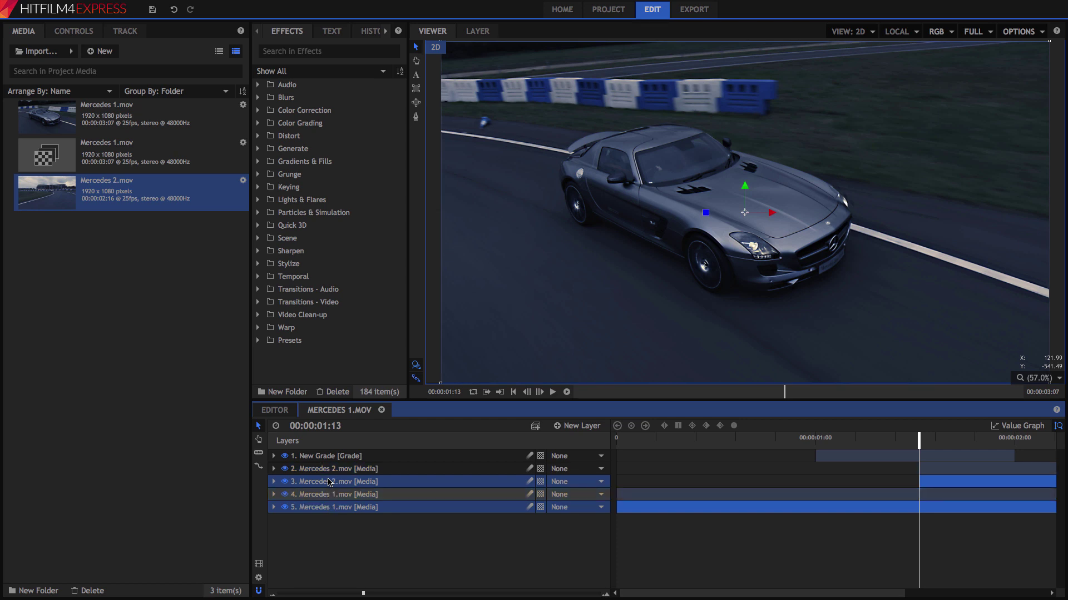
{"action": "key", "text": "ctrl+d"}
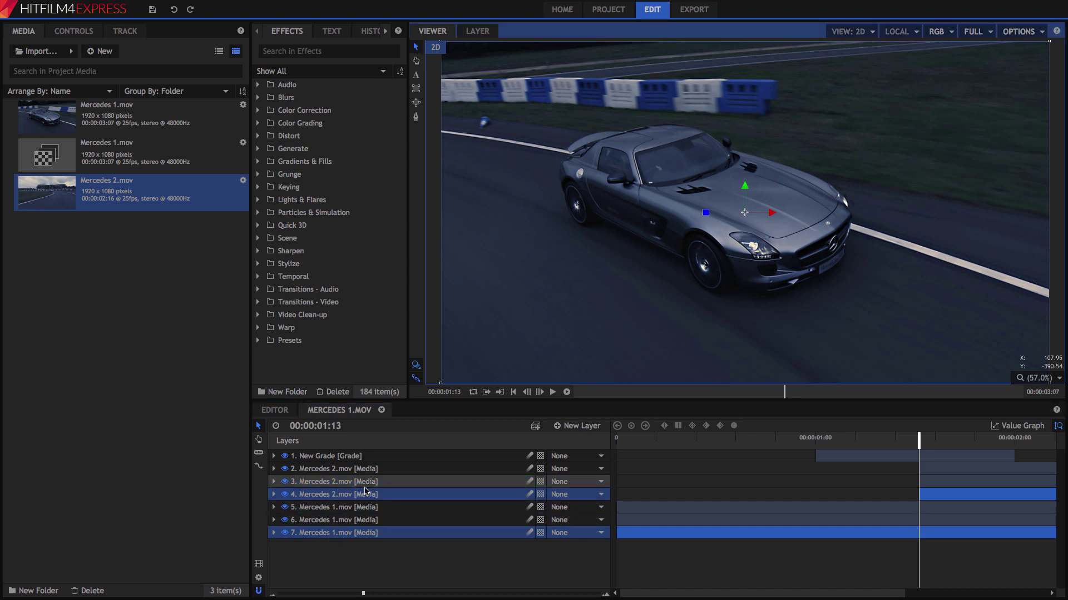
Set the vertical position of the Mercedes 2.mov copies to 1080 for layer 3 and 2160 for layer 4
{"action": "left_click", "coordinate": [354, 482]}
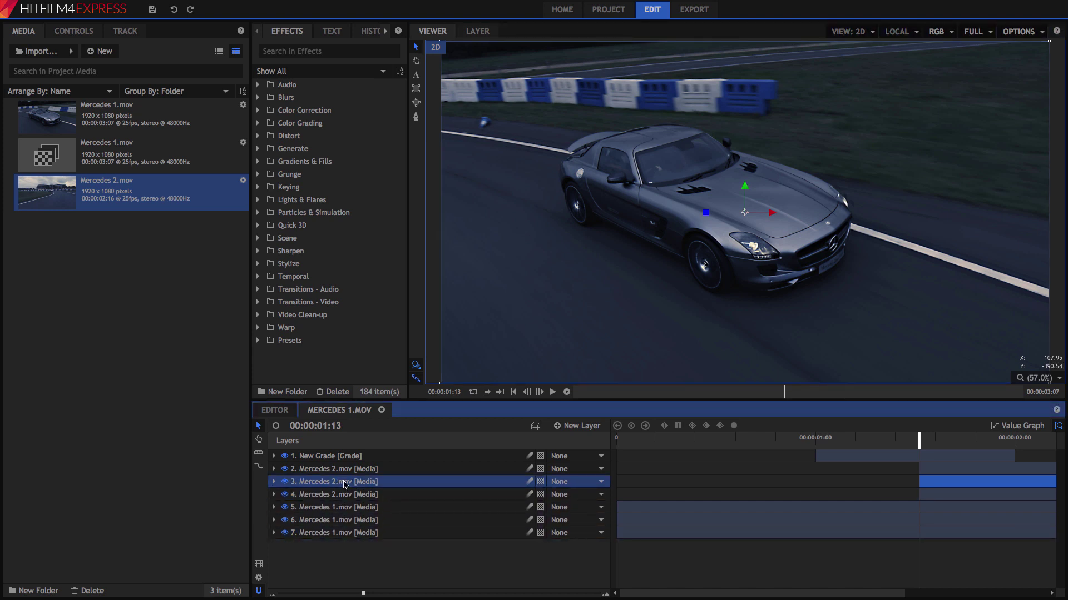
{"action": "left_click", "coordinate": [75, 31]}
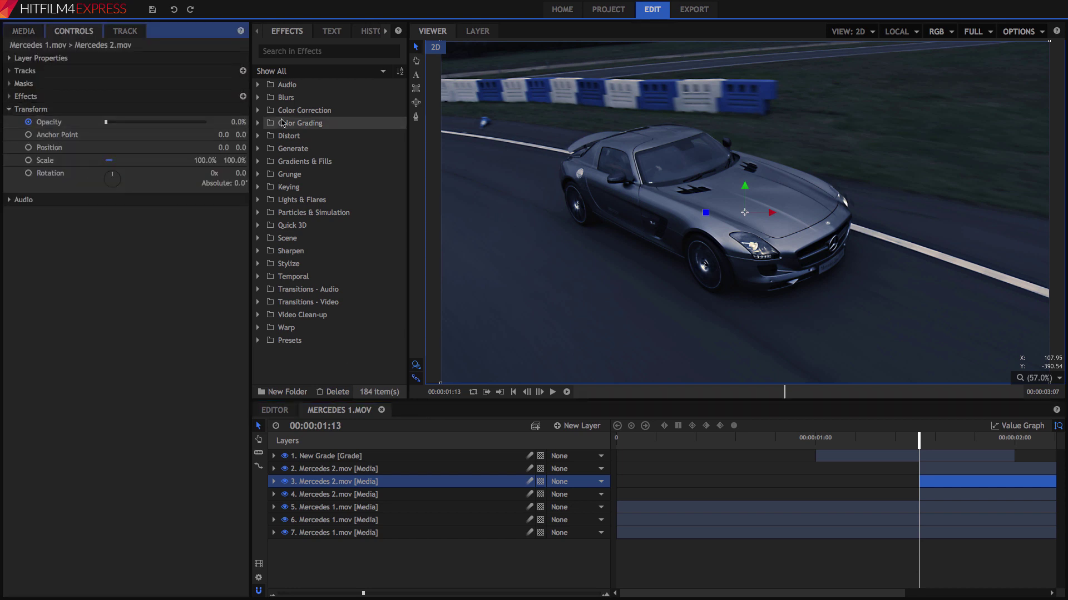
{"action": "left_click", "coordinate": [242, 148]}
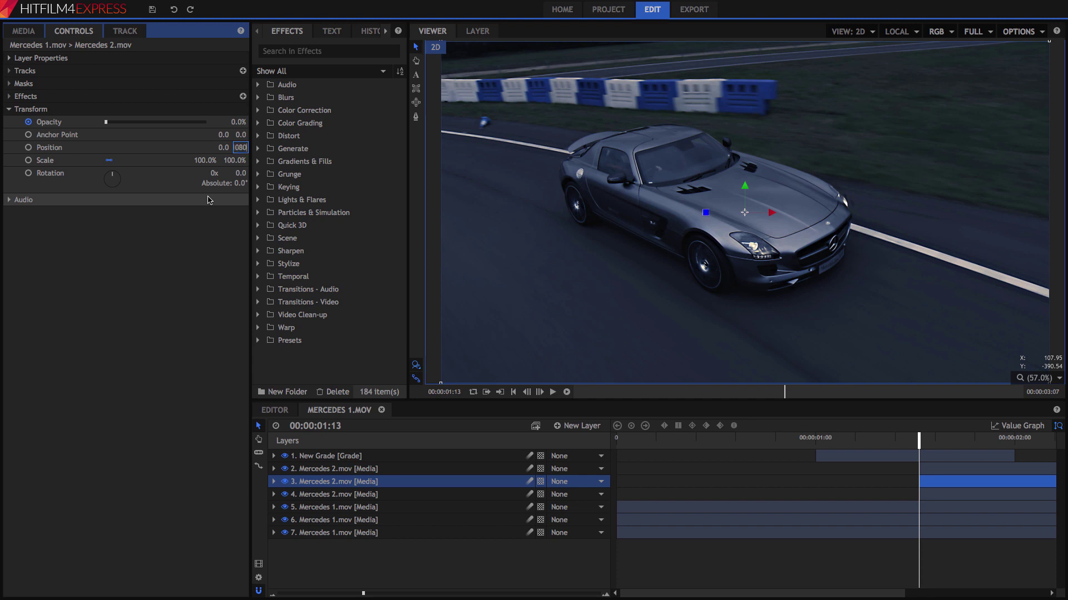
{"action": "key", "text": "Return"}
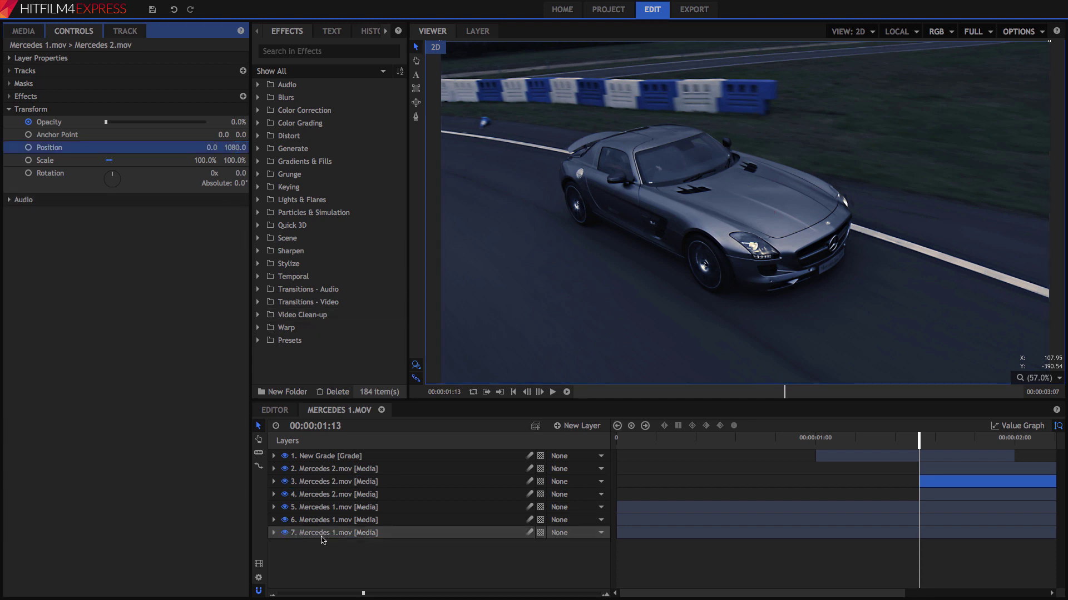
{"action": "left_click", "coordinate": [326, 495]}
{"action": "left_click", "coordinate": [240, 148]}
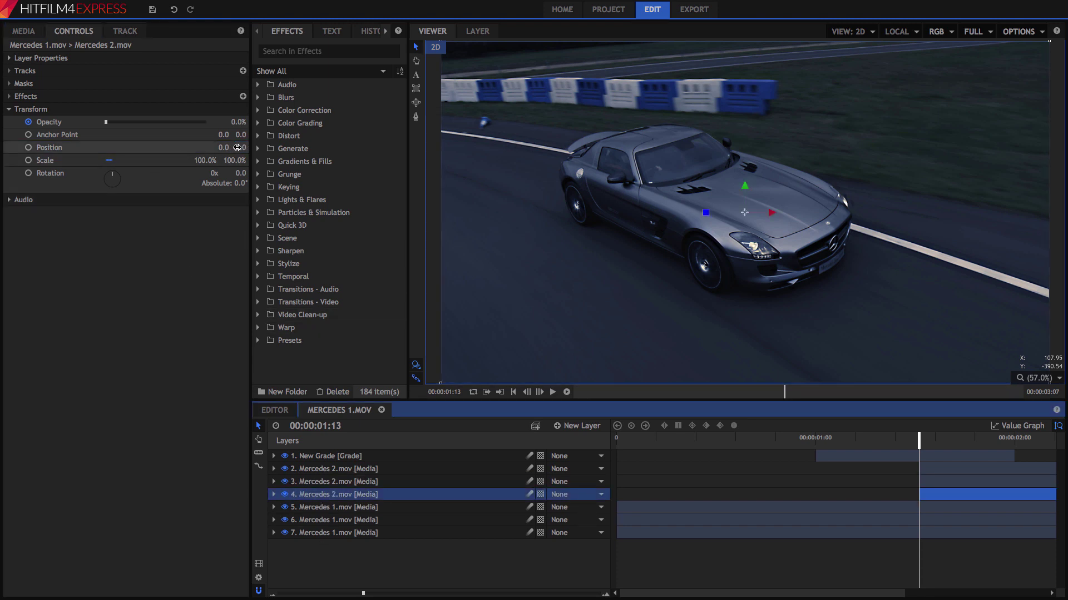
{"action": "key", "text": "Return"}
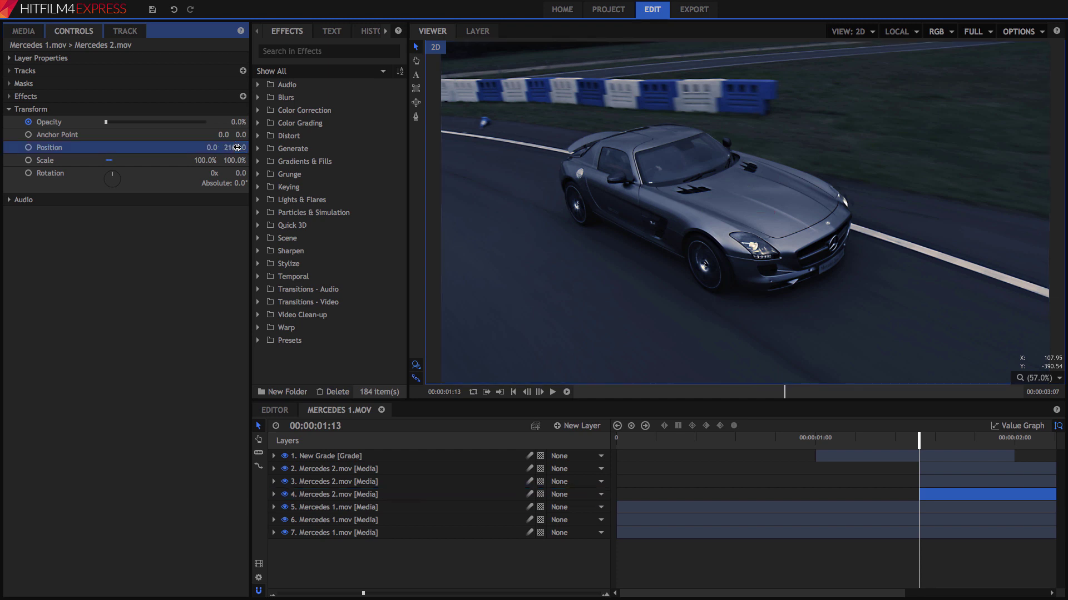
Set the vertical position of the middle Mercedes 1.mov copy (layer 6) to 1080
{"action": "left_click", "coordinate": [1058, 379]}
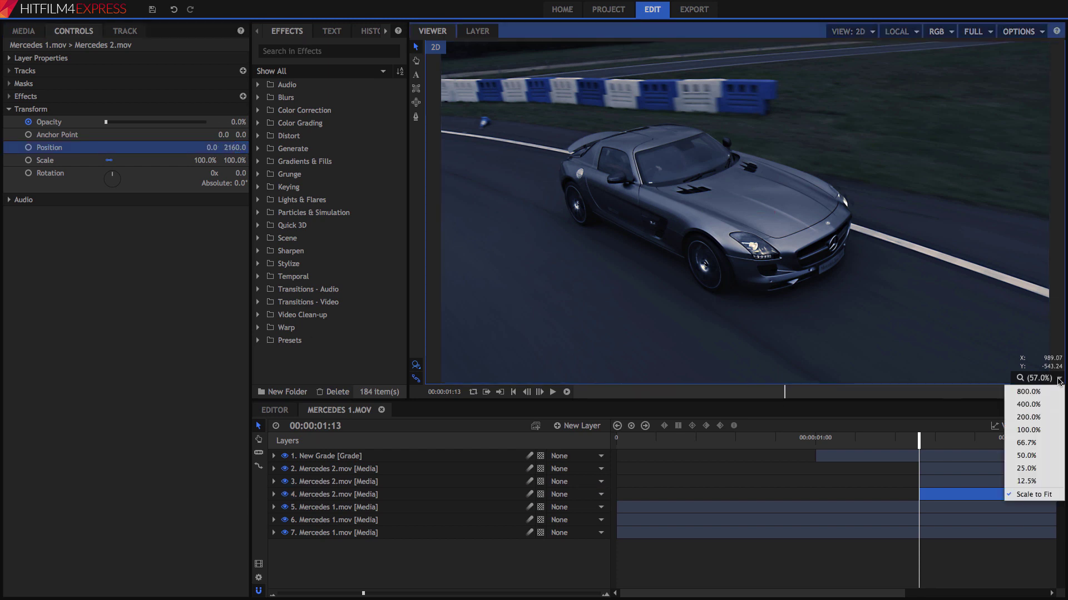
{"action": "left_click", "coordinate": [1017, 481]}
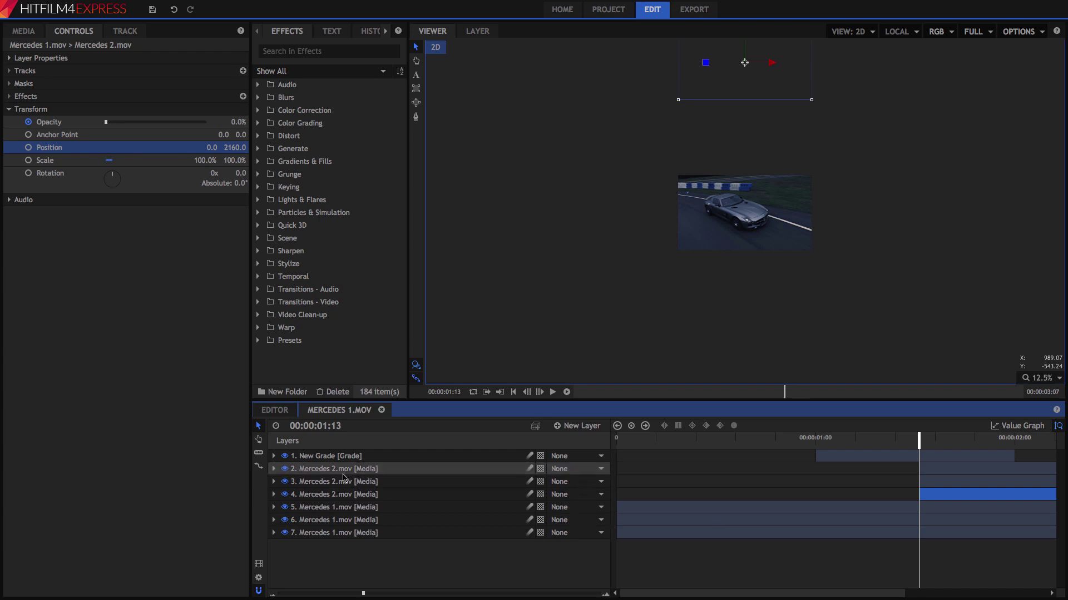
{"action": "left_click", "coordinate": [341, 470]}
{"action": "left_click", "coordinate": [340, 482]}
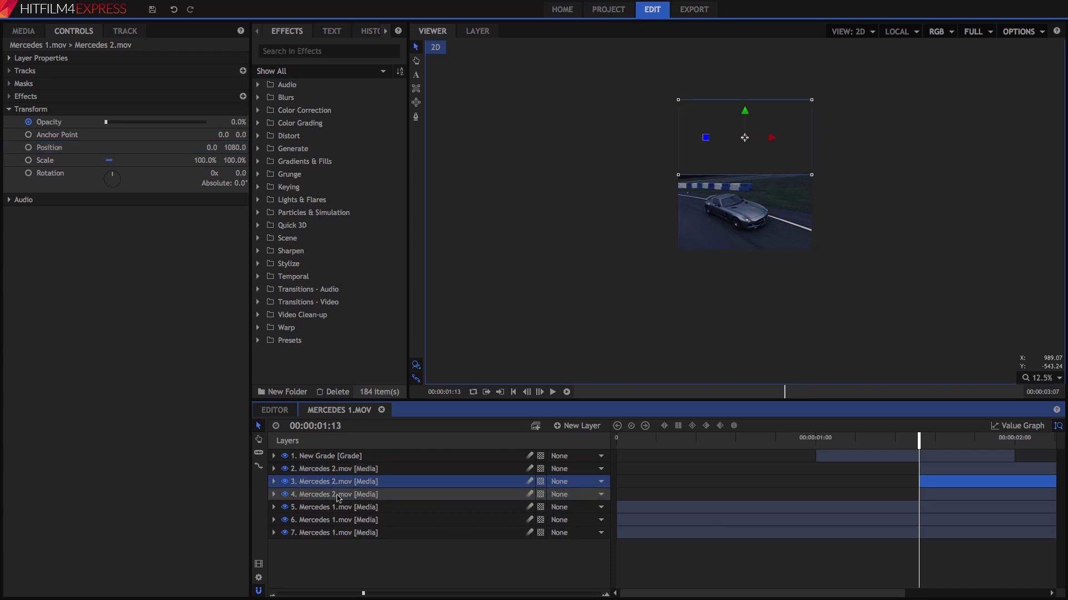
{"action": "left_click", "coordinate": [342, 495]}
{"action": "left_click", "coordinate": [345, 520]}
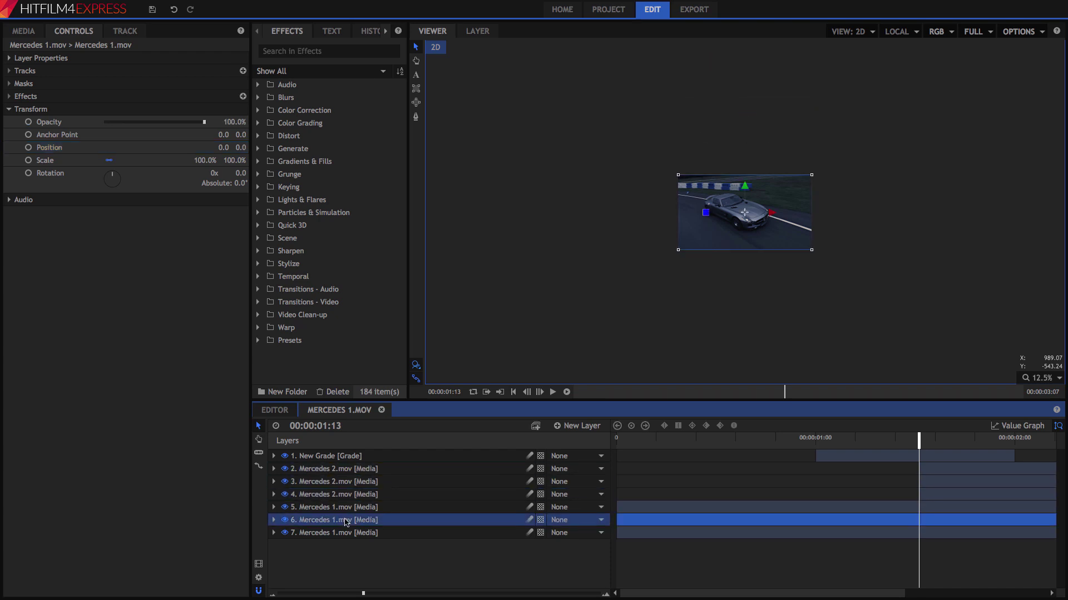
{"action": "left_click", "coordinate": [240, 147]}
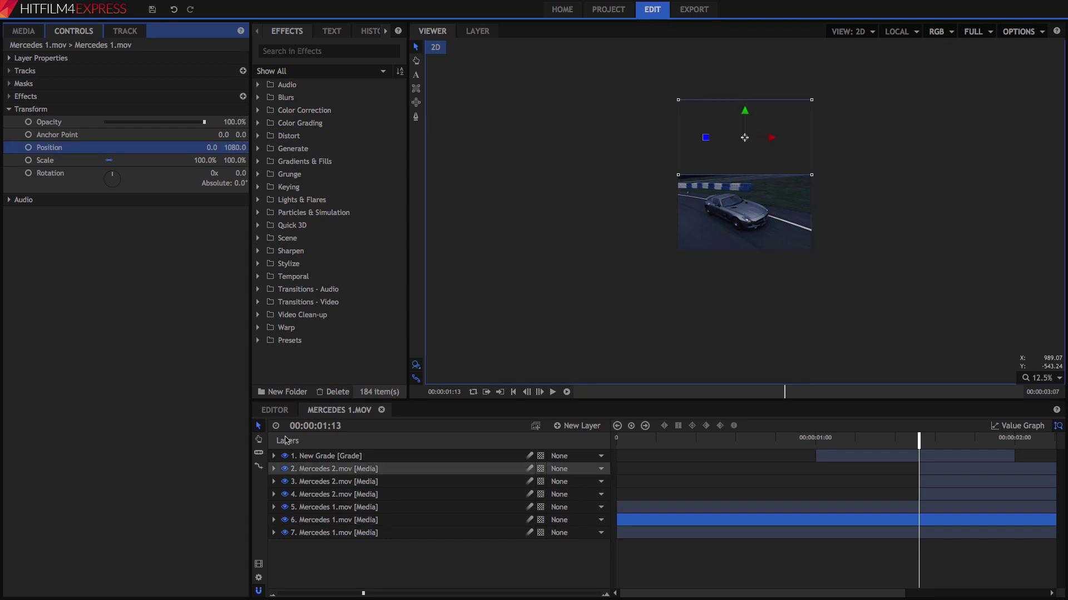
Set the vertical position of the last Mercedes 1.mov copy (layer 7) to 2160
{"action": "left_click", "coordinate": [333, 532]}
{"action": "left_click", "coordinate": [240, 146]}
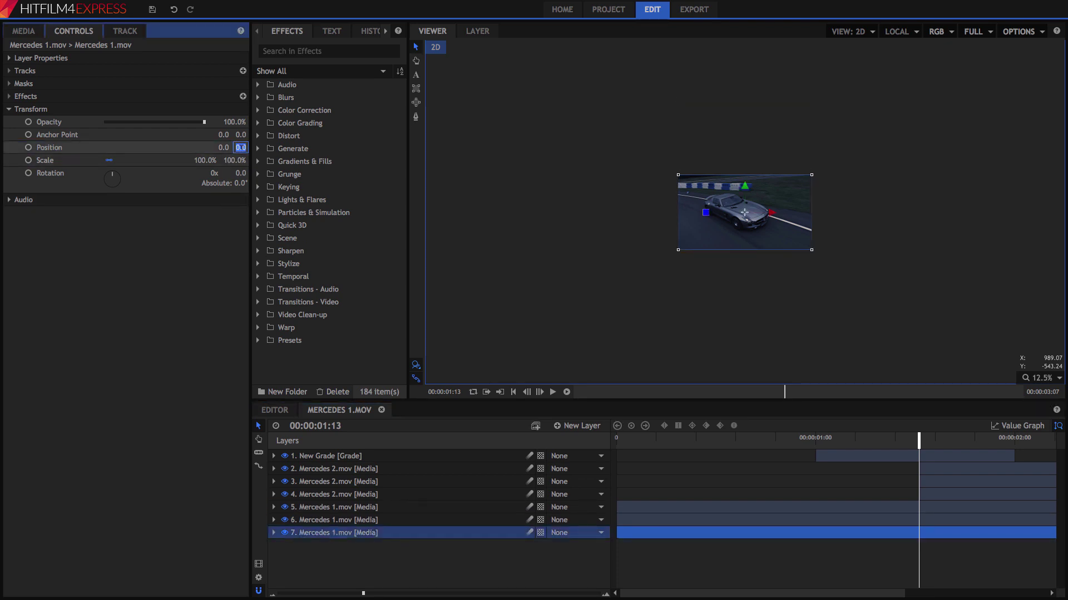
{"action": "type", "text": "2160"}
{"action": "key", "text": "Return"}
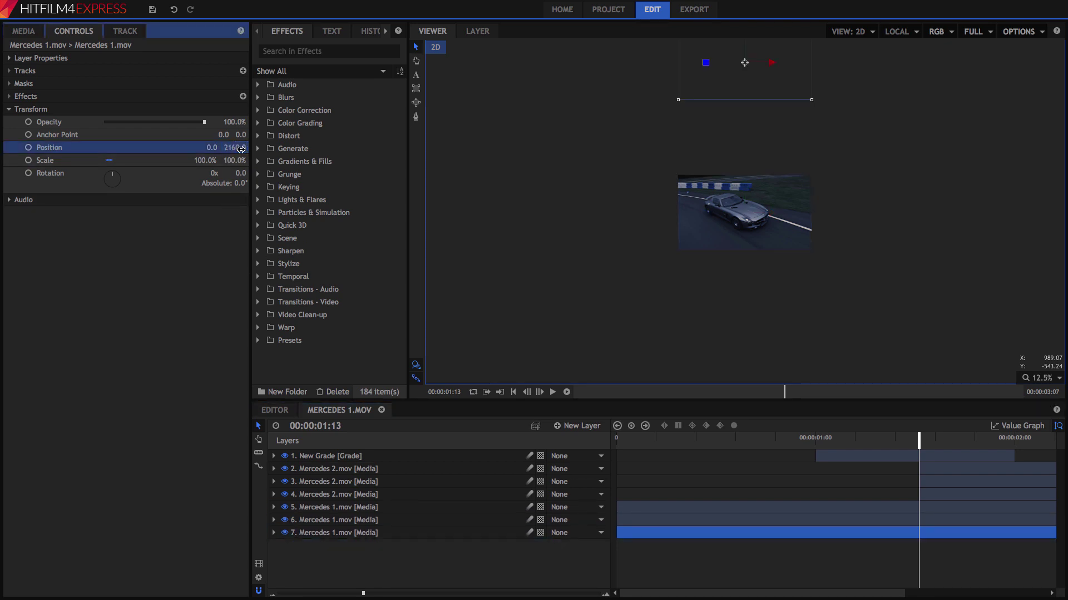
Parent all three Mercedes 2.mov layers and the Mercedes 1.mov layers 6 and 7 to layer 5, Mercedes 1.mov
{"action": "left_click", "coordinate": [342, 470]}
{"action": "left_click", "coordinate": [343, 496], "text": "shift"}
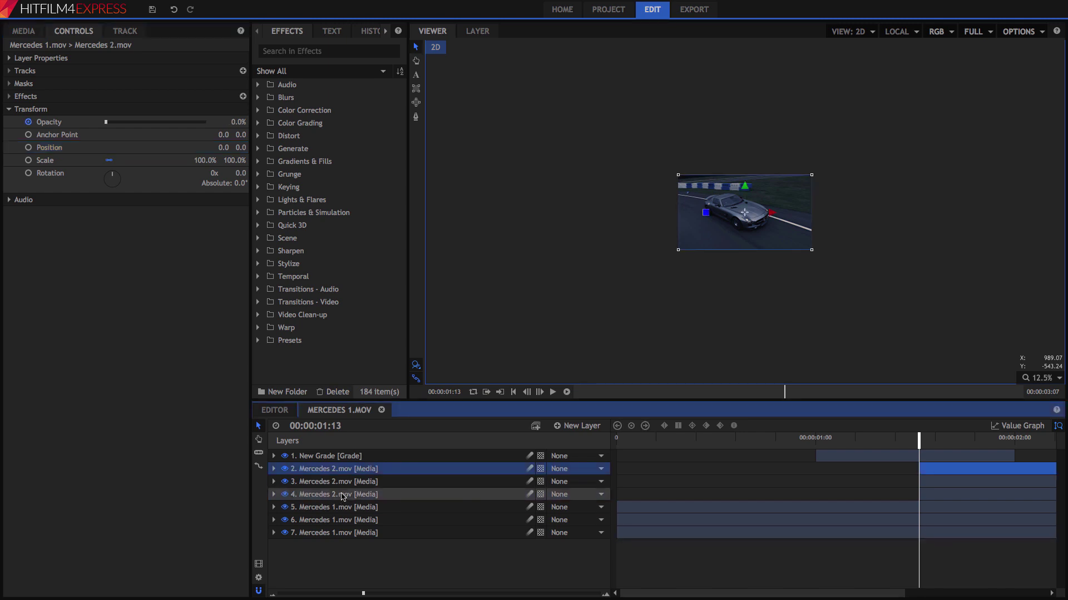
{"action": "left_click", "coordinate": [346, 520], "text": "ctrl"}
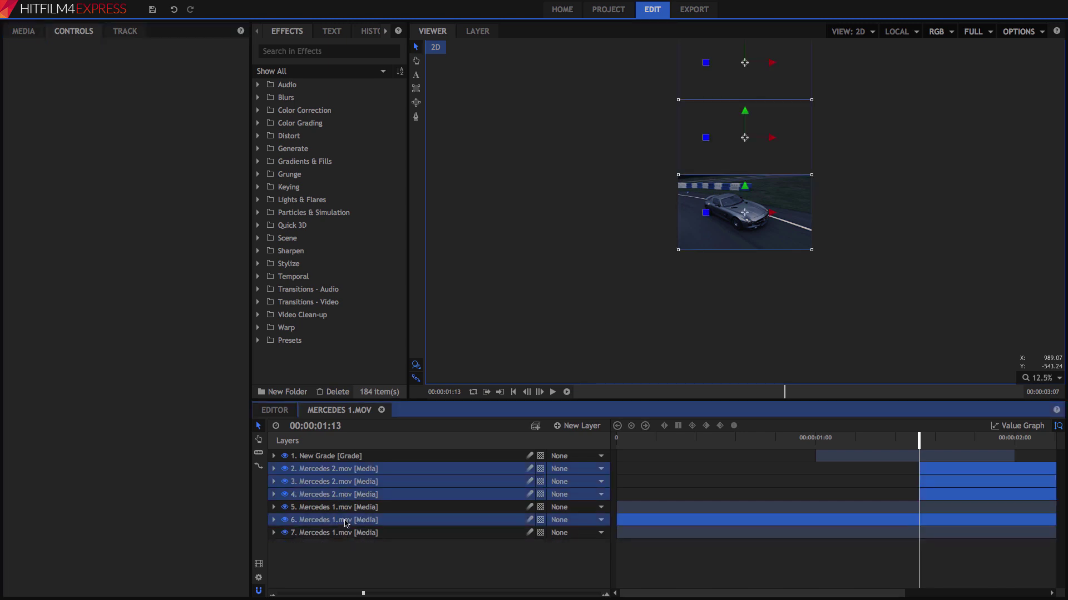
{"action": "left_click", "coordinate": [346, 532], "text": "ctrl"}
{"action": "left_click", "coordinate": [572, 520]}
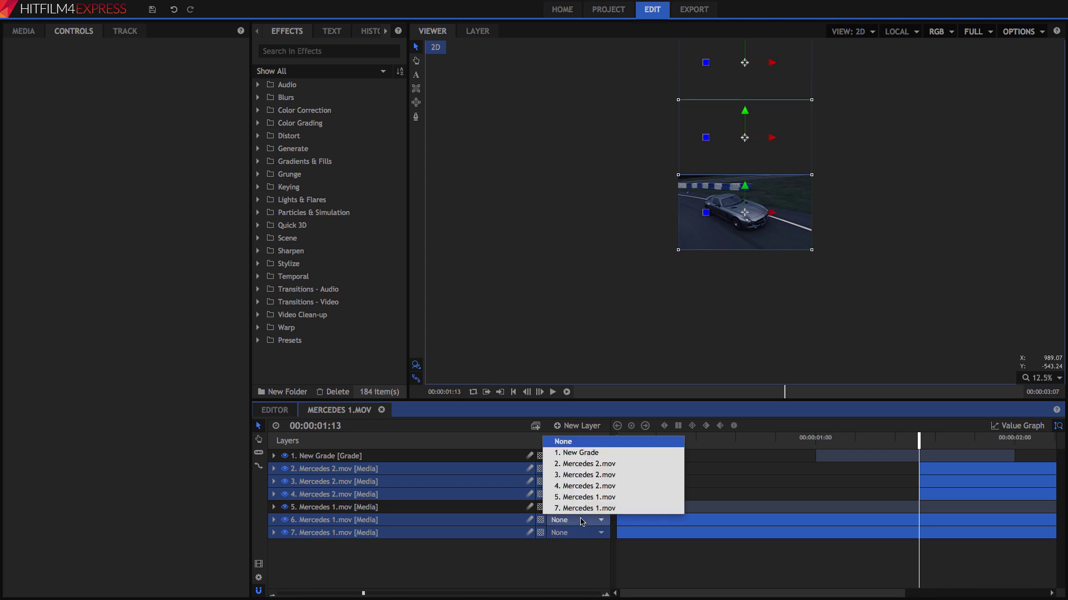
{"action": "left_click", "coordinate": [593, 498]}
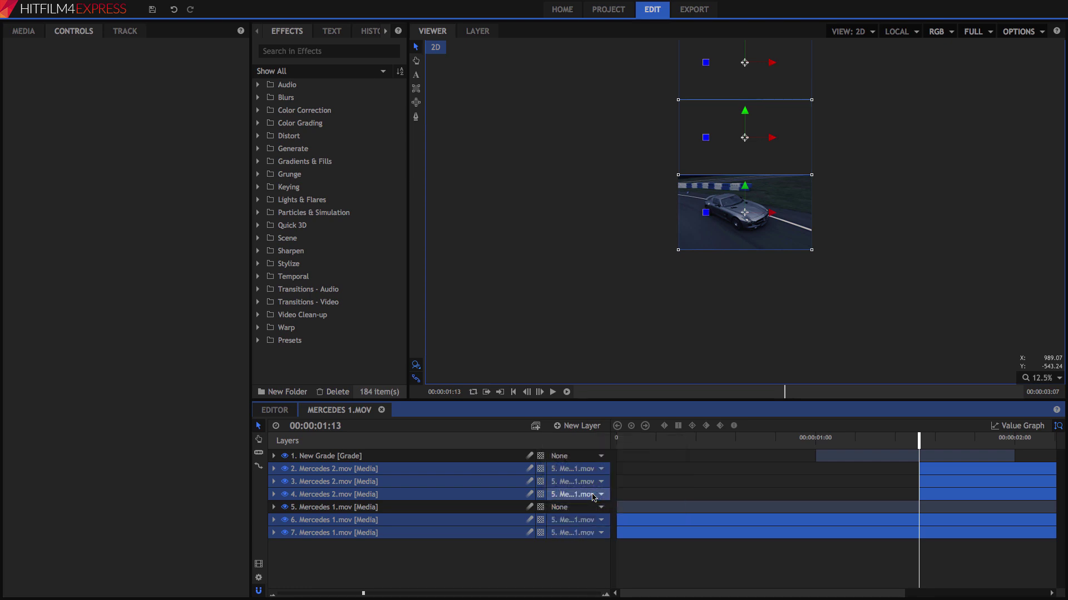
Fit the frame in the viewer and enable a Position keyframe on parent layer 5 at 00:00:01:00
{"action": "left_click", "coordinate": [313, 509]}
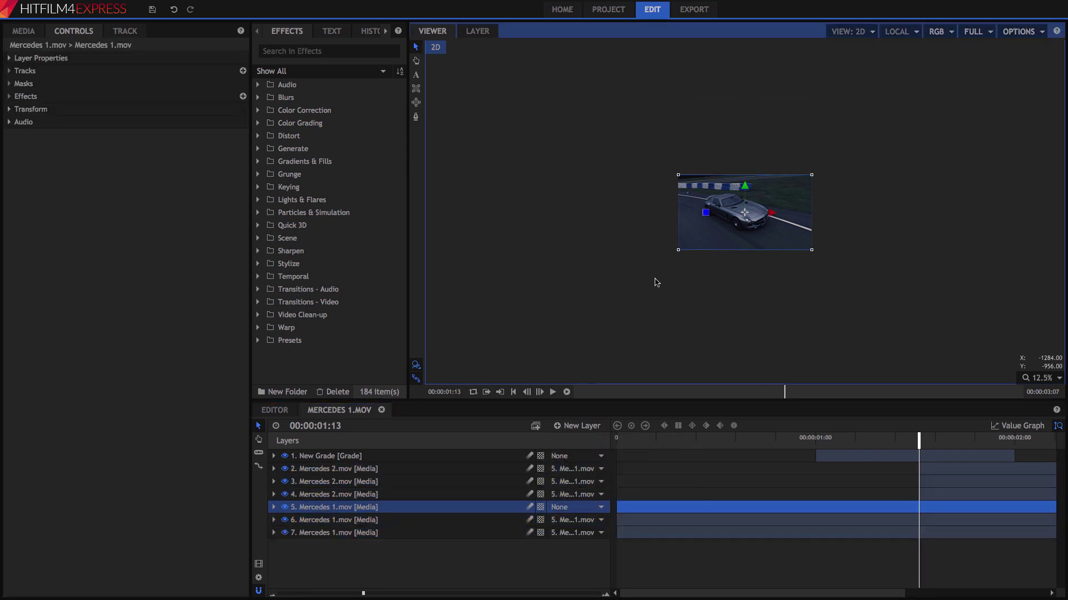
{"action": "left_click", "coordinate": [1041, 378]}
{"action": "left_click", "coordinate": [1034, 495]}
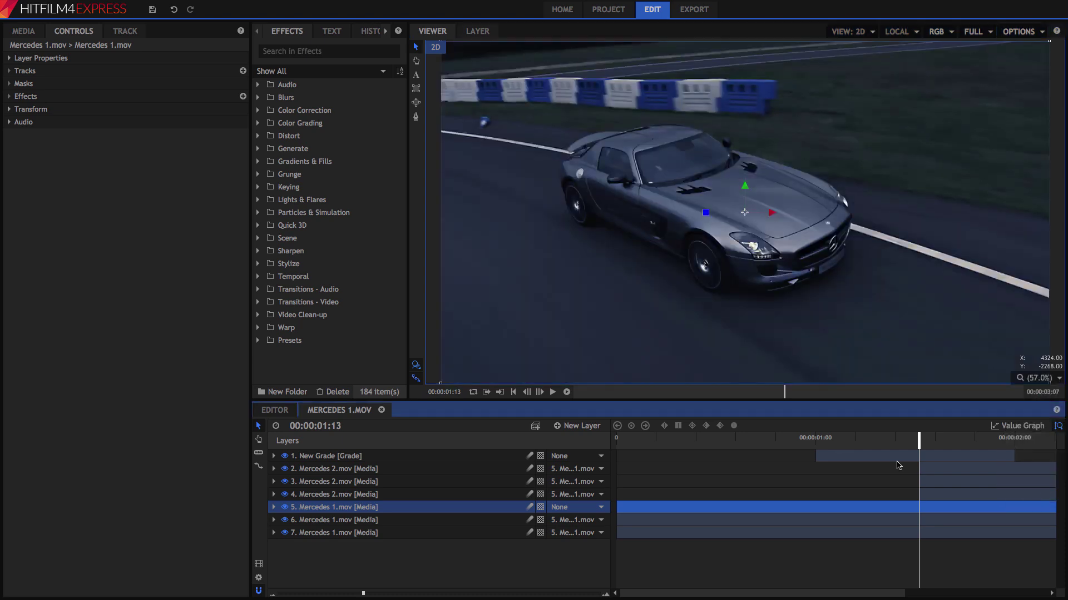
{"action": "left_click", "coordinate": [816, 439]}
{"action": "left_click", "coordinate": [274, 507]}
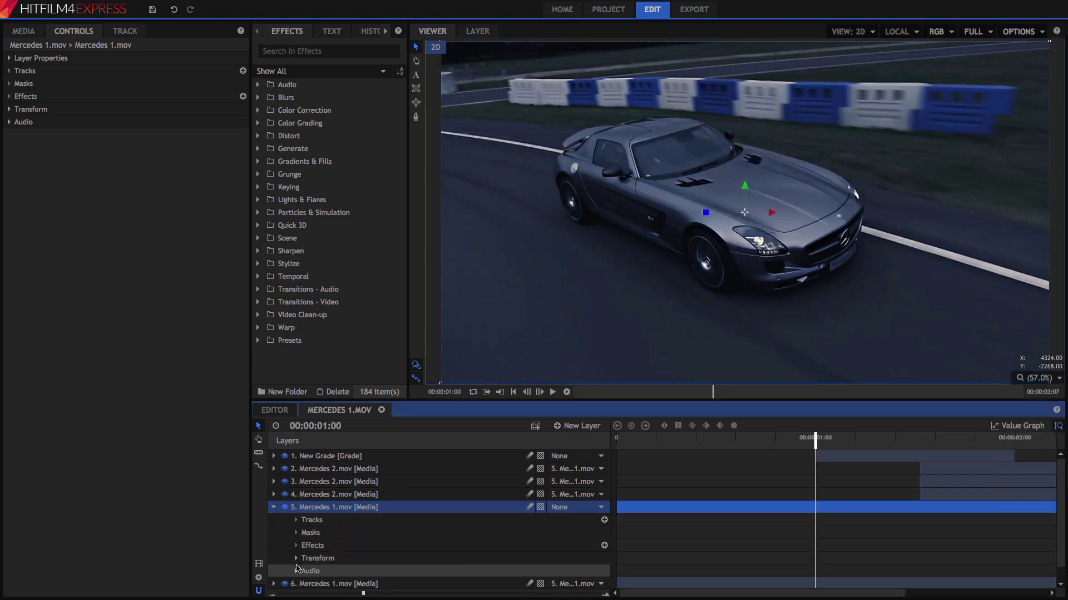
{"action": "left_click", "coordinate": [296, 558]}
{"action": "scroll", "coordinate": [551, 562], "scroll_direction": "down", "scroll_amount": 2}
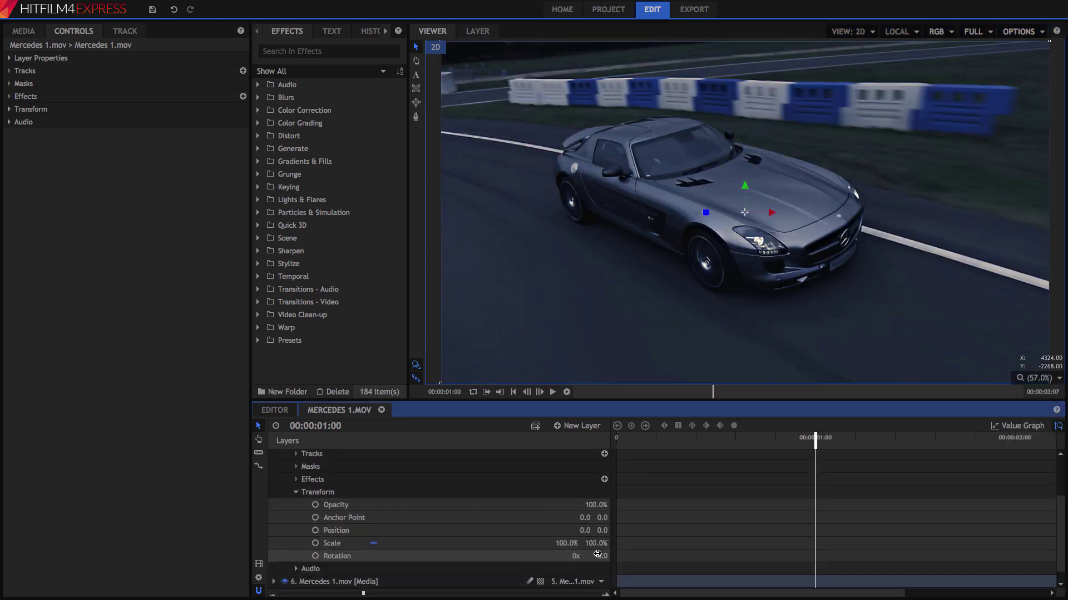
{"action": "left_click", "coordinate": [315, 531]}
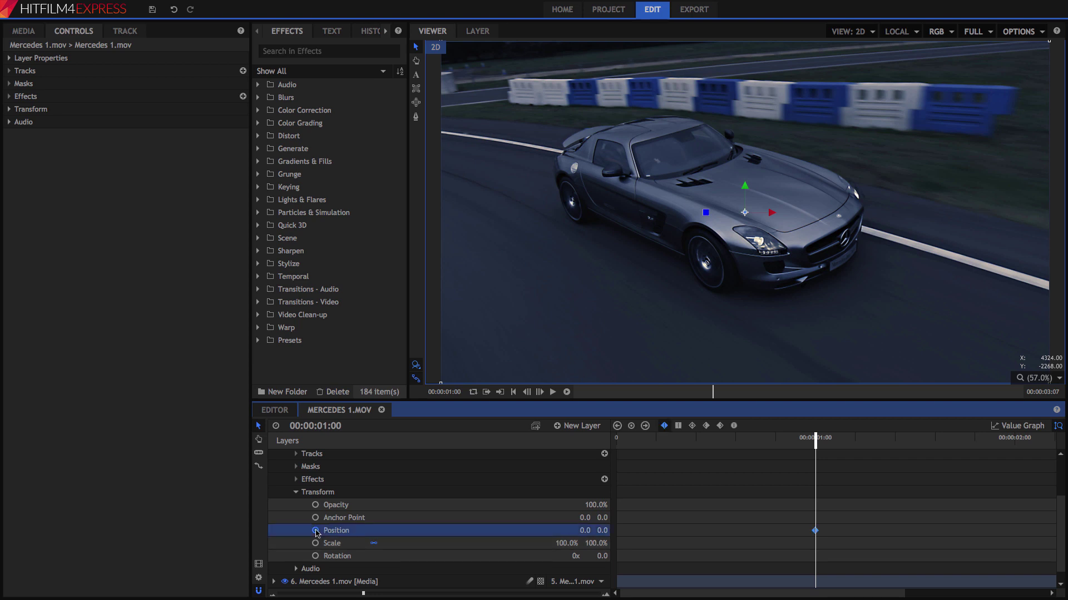
Set the temporal interpolation of the Position keyframe at 00:00:01:00 to Smooth Out
{"action": "right_click", "coordinate": [816, 532]}
{"action": "mouse_move", "coordinate": [835, 528]}
{"action": "mouse_move", "coordinate": [848, 509]}
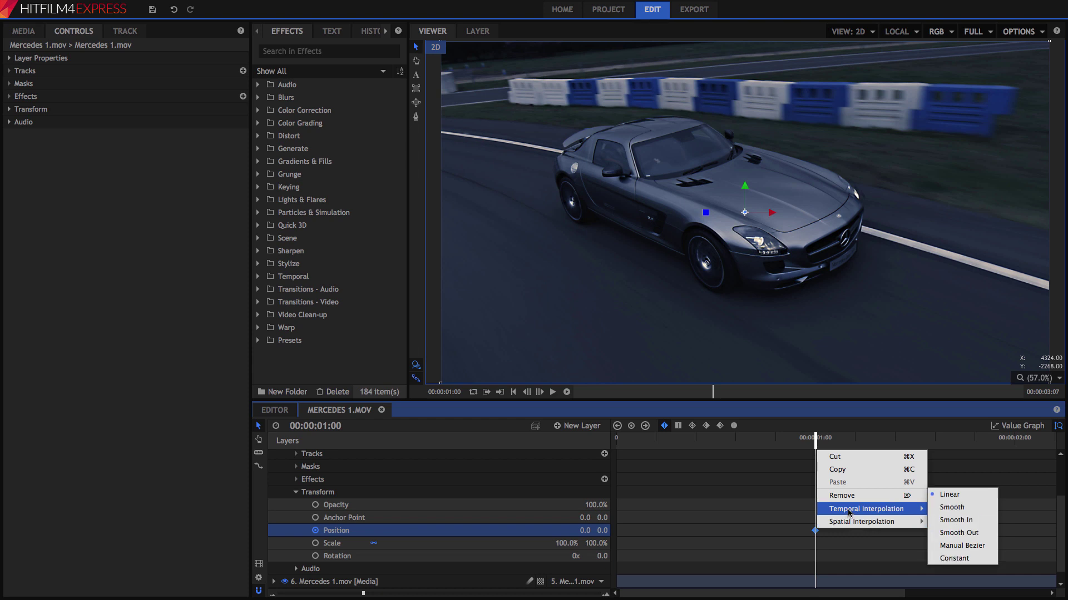
{"action": "left_click", "coordinate": [959, 534]}
Keyframe the vertical position of parent layer 5 to -2160 at 00:00:02:00
{"action": "left_click", "coordinate": [1016, 454]}
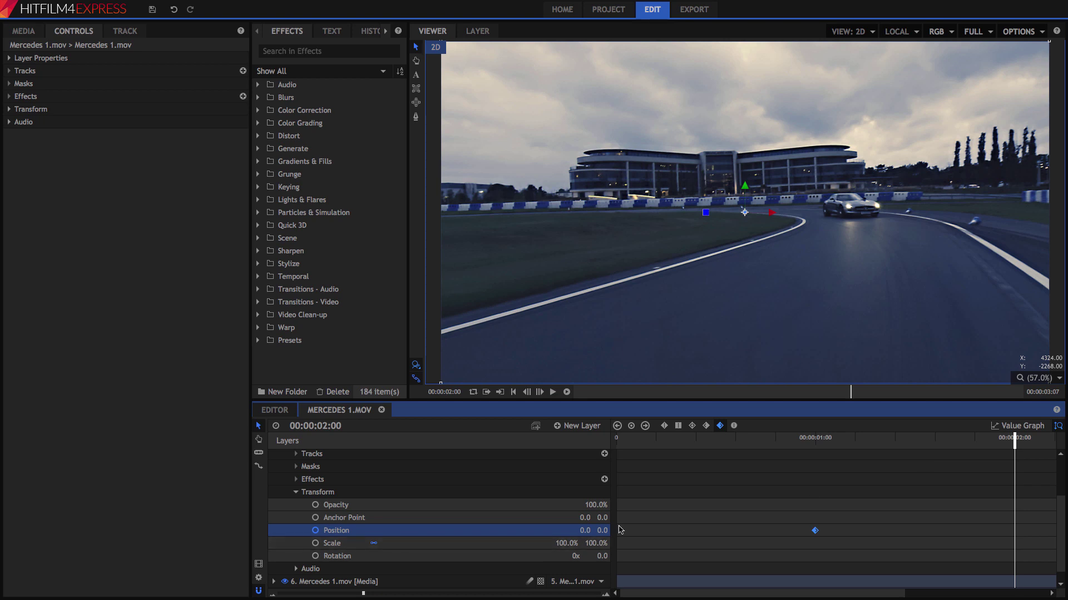
{"action": "left_click", "coordinate": [602, 531]}
{"action": "type", "text": "-2160"}
{"action": "key", "text": "Return"}
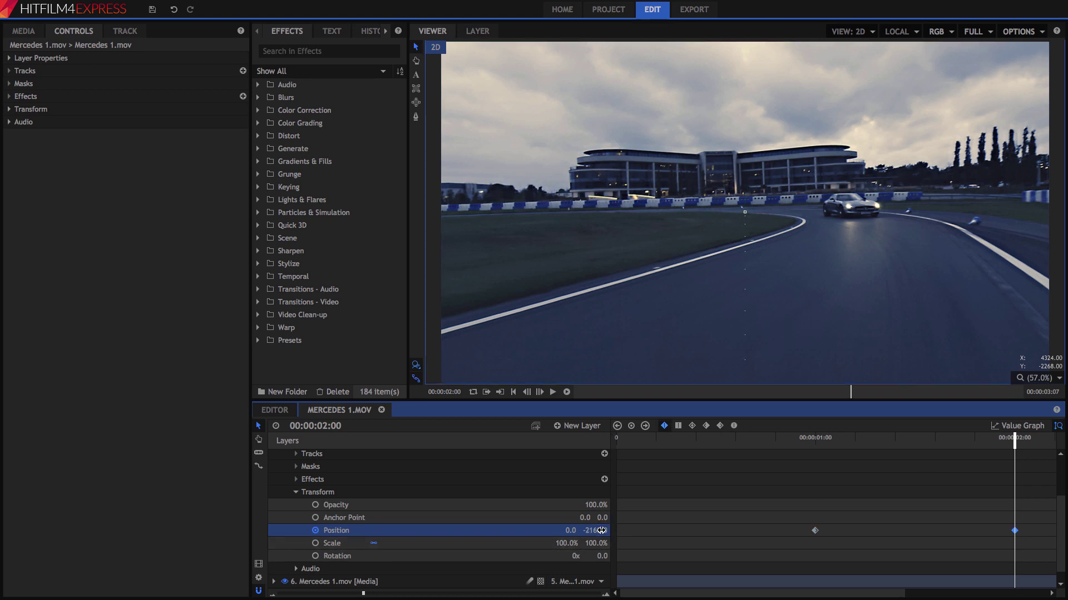
Set the temporal interpolation of the Position keyframe at 00:00:02:00 to Smooth In
{"action": "right_click", "coordinate": [1015, 533]}
{"action": "mouse_move", "coordinate": [1014, 511]}
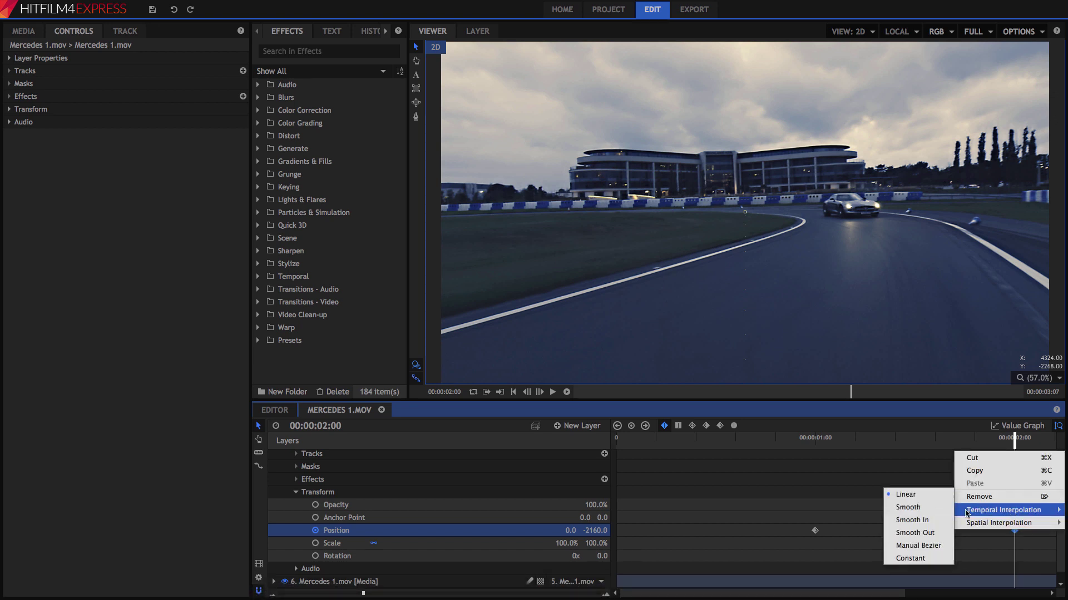
{"action": "left_click", "coordinate": [920, 520]}
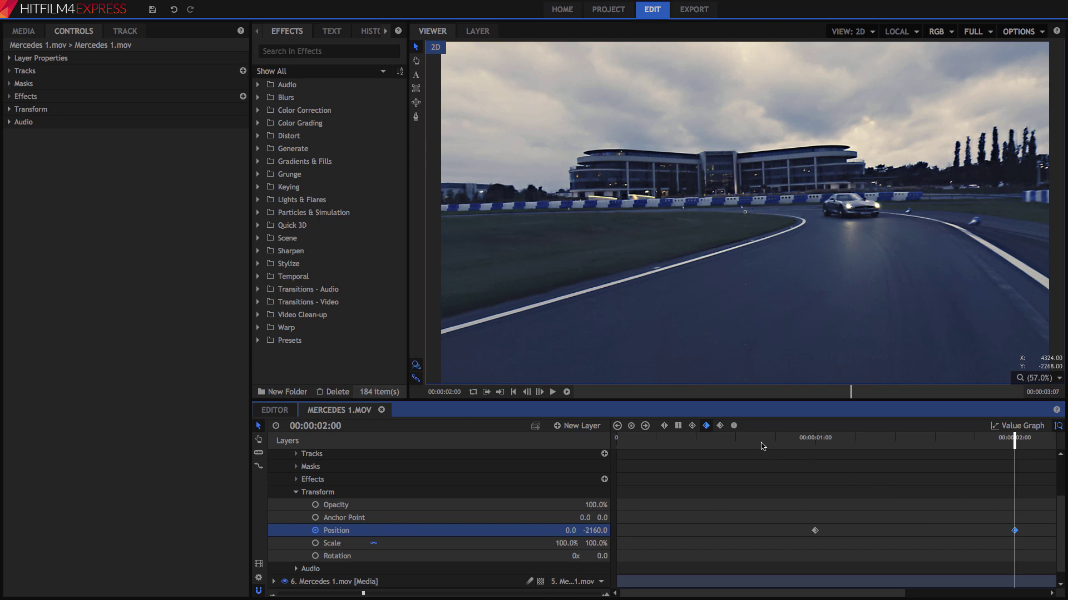
Play back the vertical movement between the two Mercedes clips, starting shortly before 00:00:01:00
{"action": "left_click", "coordinate": [763, 447]}
{"action": "left_click", "coordinate": [553, 392]}
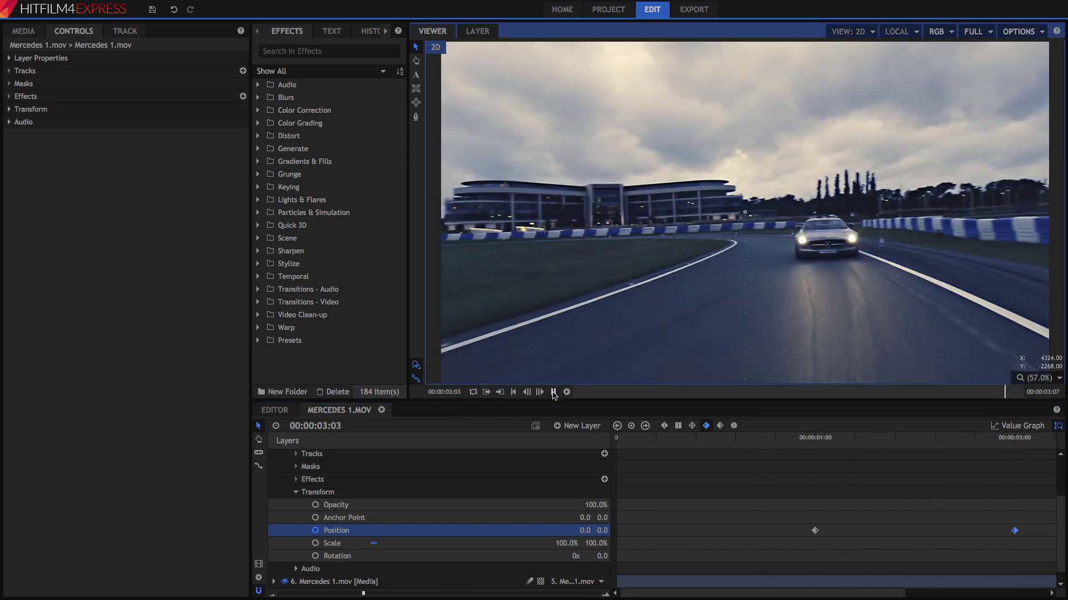
{"action": "left_click", "coordinate": [553, 392]}
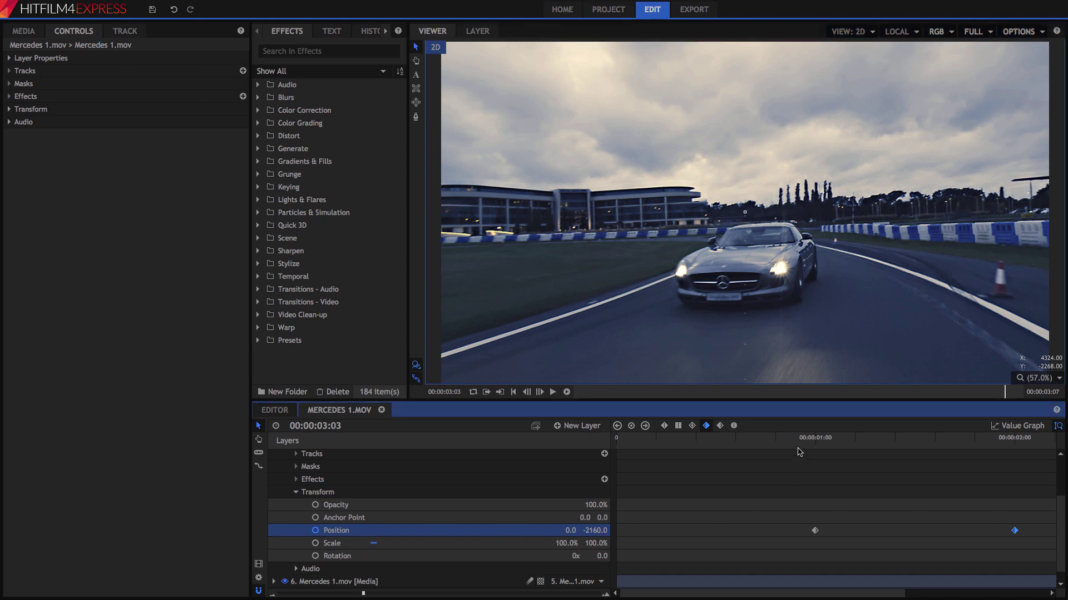
{"action": "left_click", "coordinate": [790, 437]}
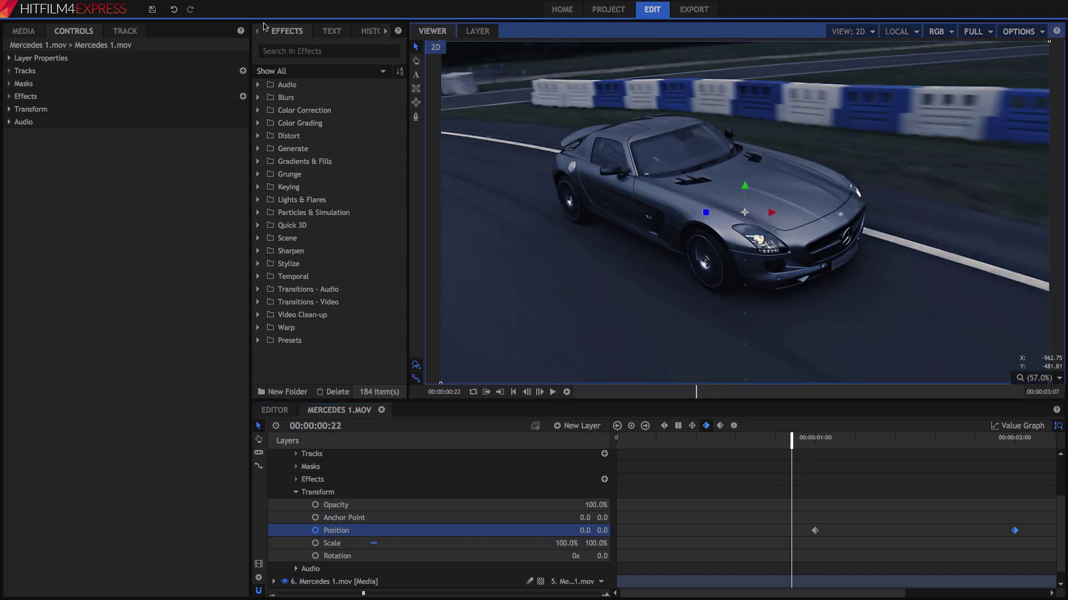
Collapse layer 5's properties and apply the Blur effect to the New Grade layer
{"action": "left_click", "coordinate": [258, 98]}
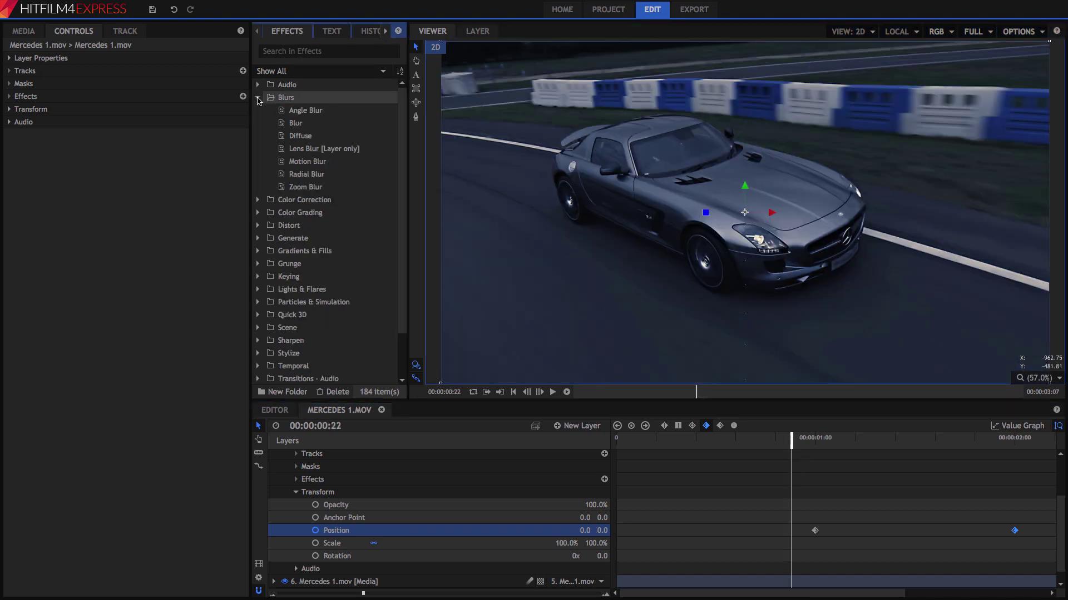
{"action": "left_click", "coordinate": [305, 126]}
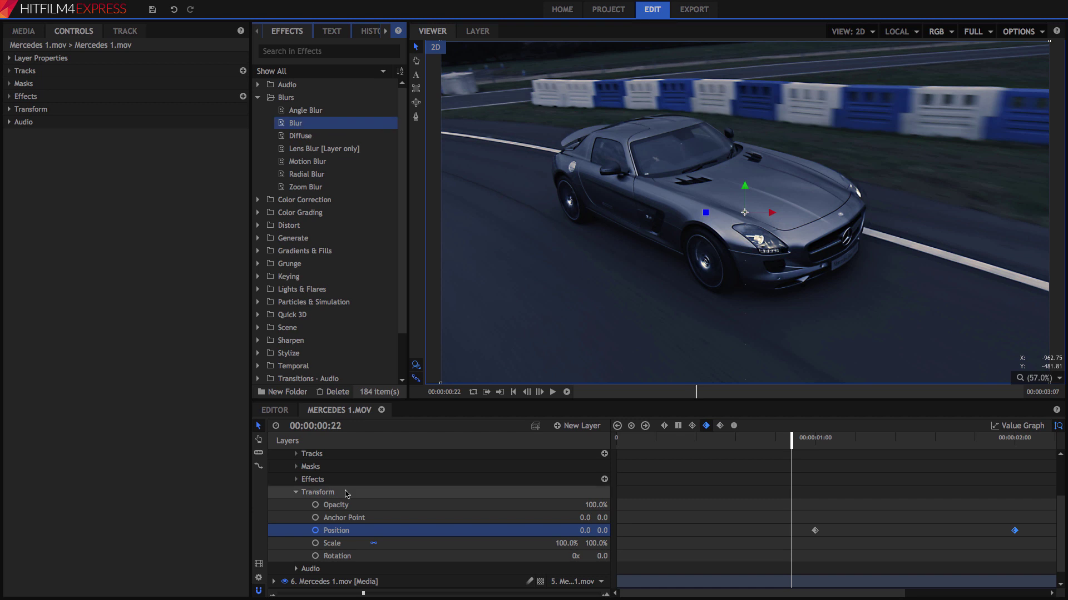
{"action": "left_click", "coordinate": [296, 492]}
{"action": "left_click", "coordinate": [274, 507]}
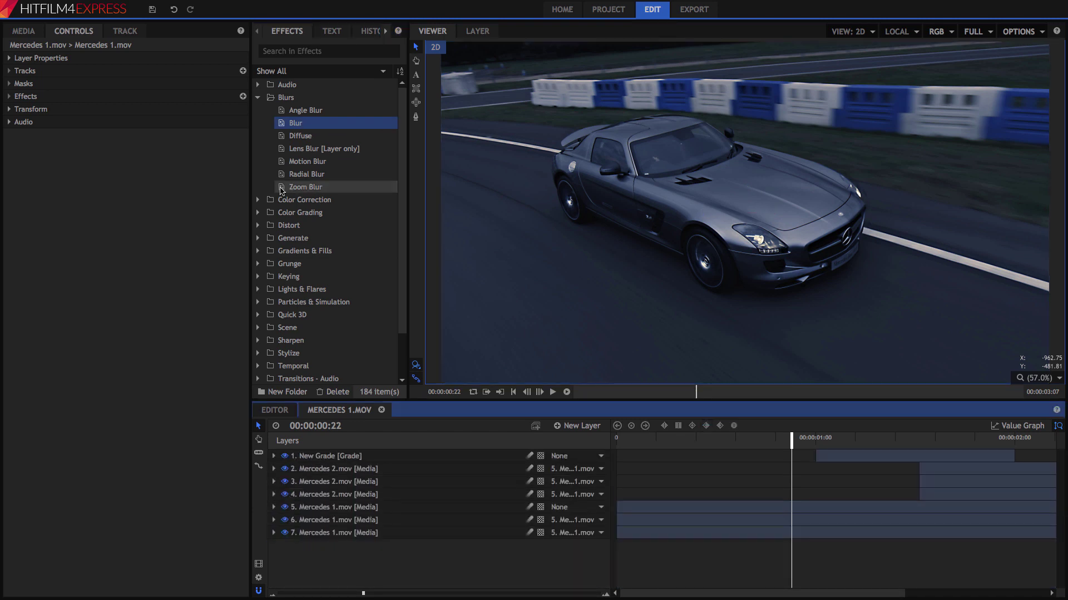
{"action": "left_click_drag", "start_coordinate": [305, 124], "coordinate": [844, 456]}
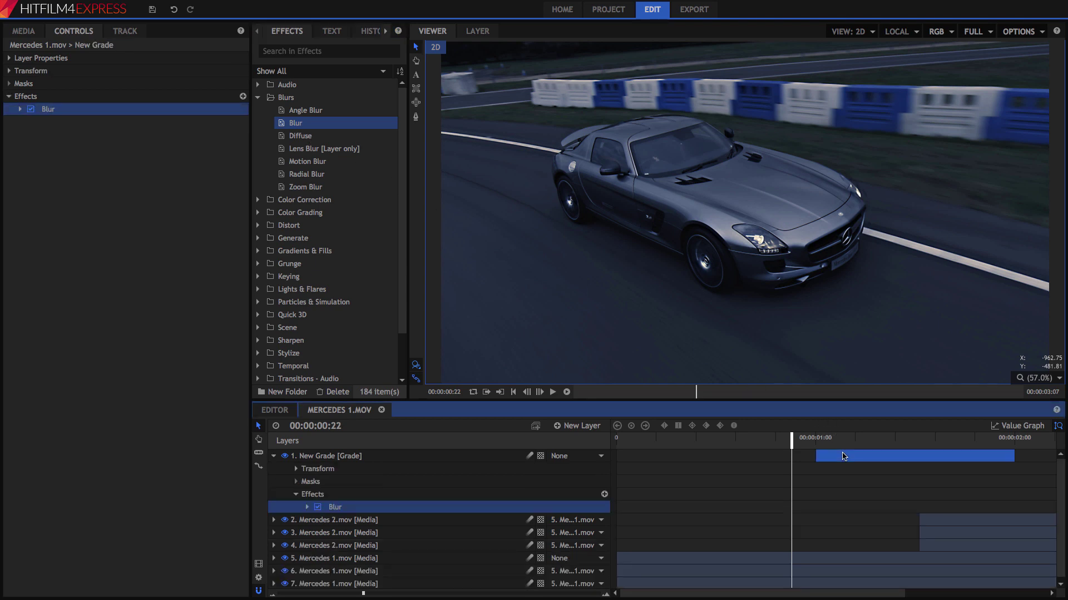
At 00:00:01:13, set the dimension of the New Grade layer's Blur effect to Vertical
{"action": "left_click", "coordinate": [918, 451]}
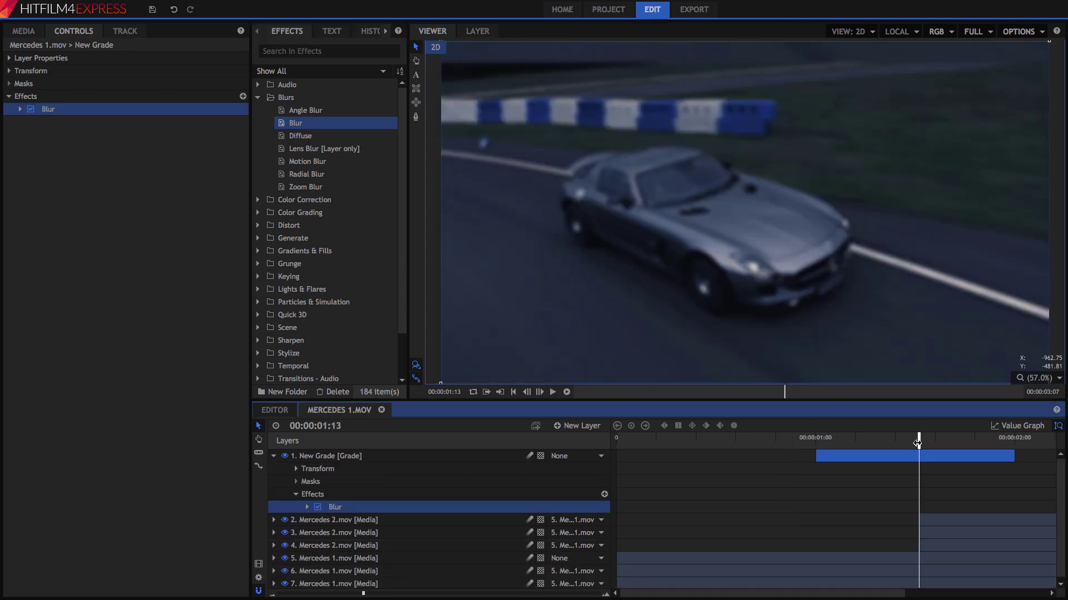
{"action": "left_click", "coordinate": [21, 109]}
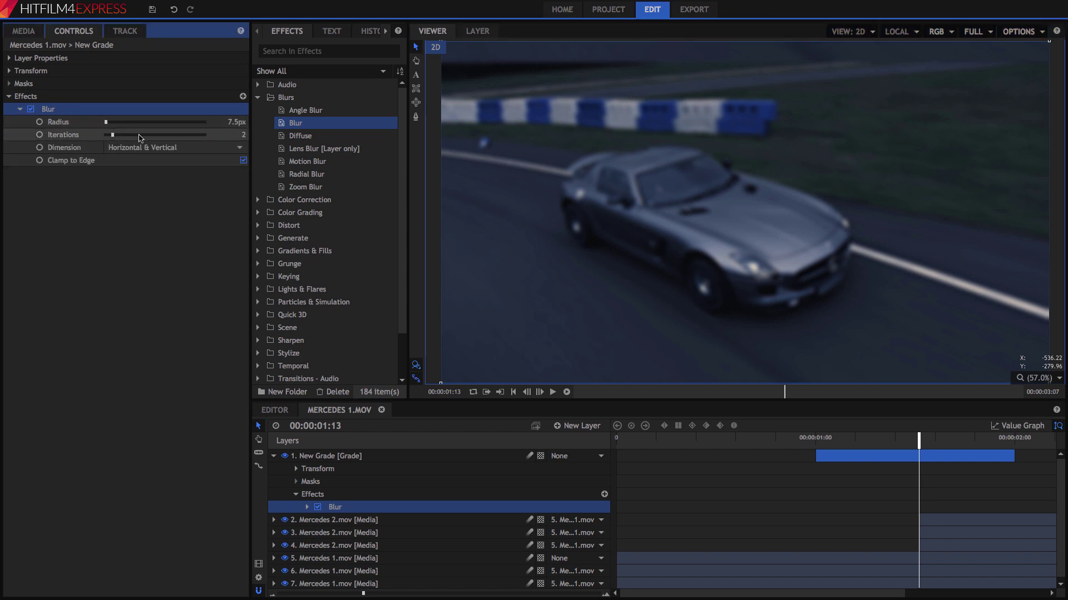
{"action": "left_click", "coordinate": [172, 148]}
{"action": "left_click", "coordinate": [145, 169]}
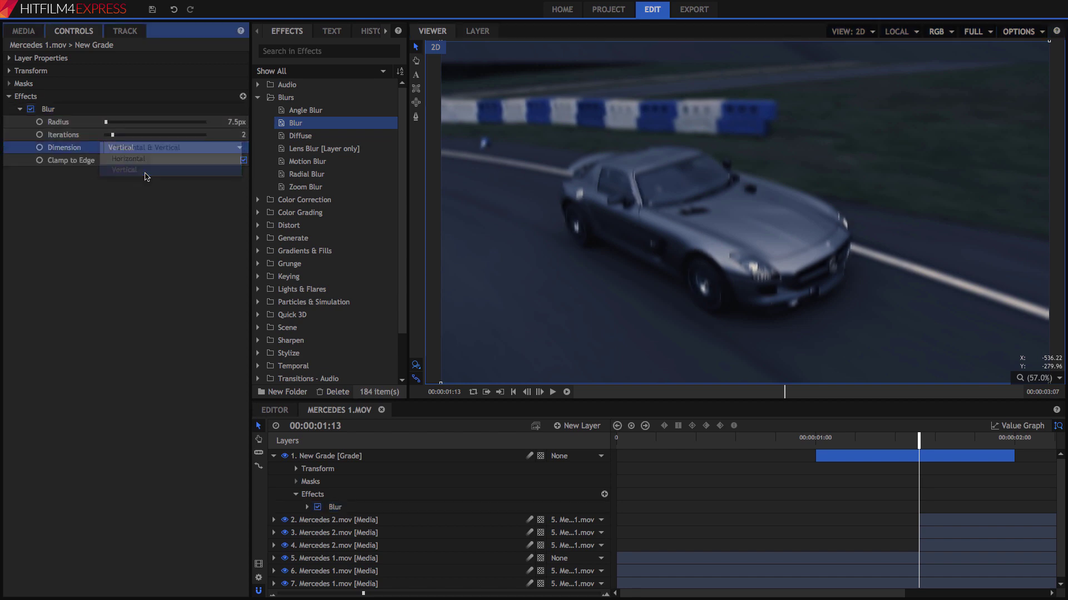
Set the Blur radius to 300 px and enable keyframing for it at 00:00:01:13
{"action": "left_click", "coordinate": [234, 122]}
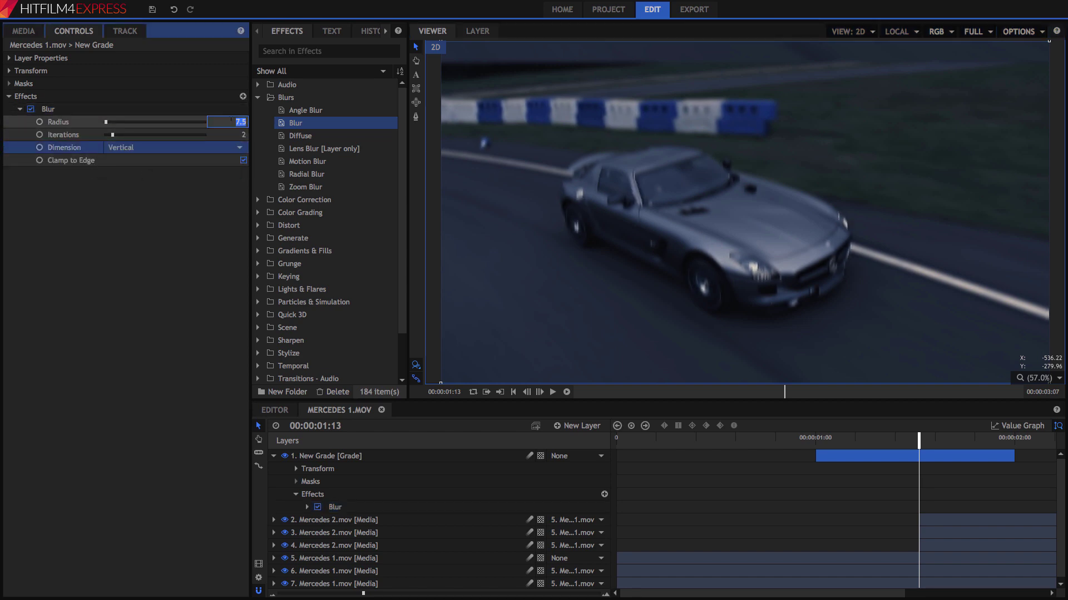
{"action": "key", "text": "Return"}
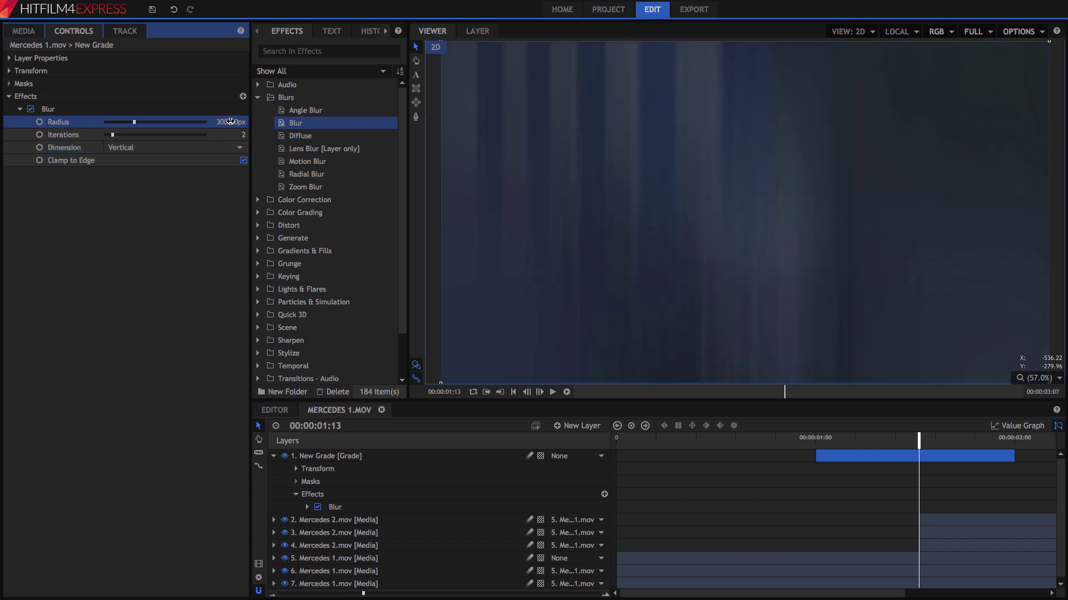
{"action": "left_click", "coordinate": [39, 122]}
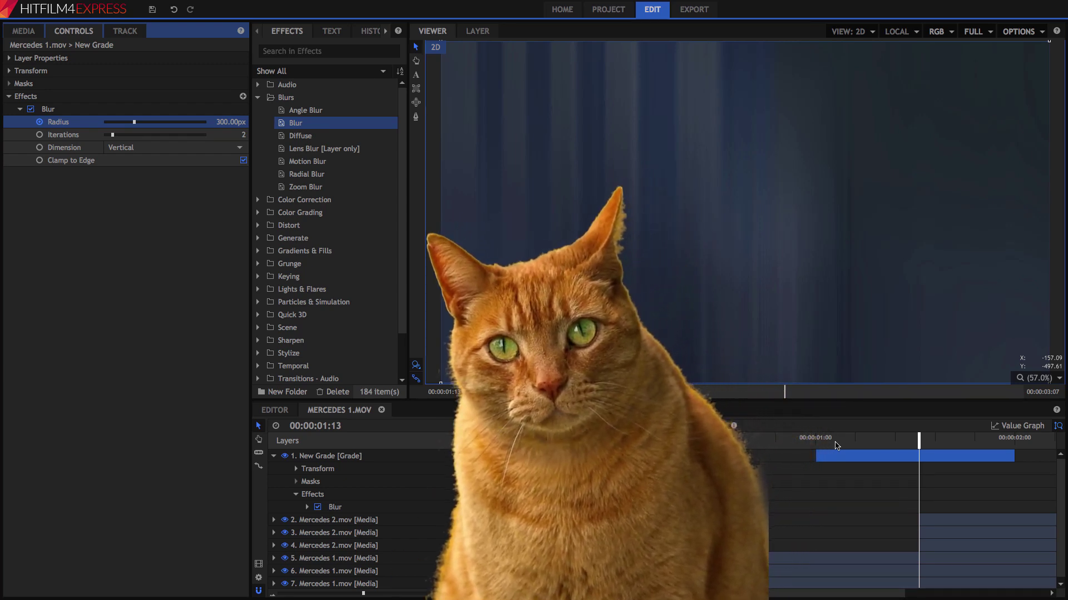
Keyframe the Blur radius to 0 px at 00:00:01:04
{"action": "left_click", "coordinate": [837, 440]}
{"action": "left_click_drag", "start_coordinate": [835, 442], "coordinate": [842, 444]}
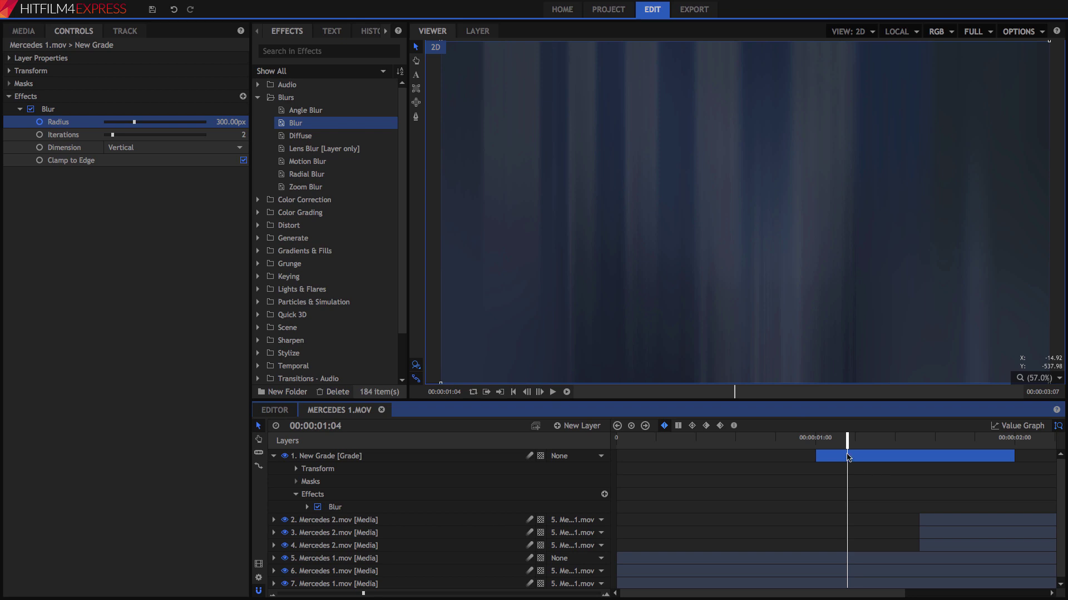
{"action": "left_click", "coordinate": [231, 121]}
{"action": "type", "text": "0"}
{"action": "key", "text": "Return"}
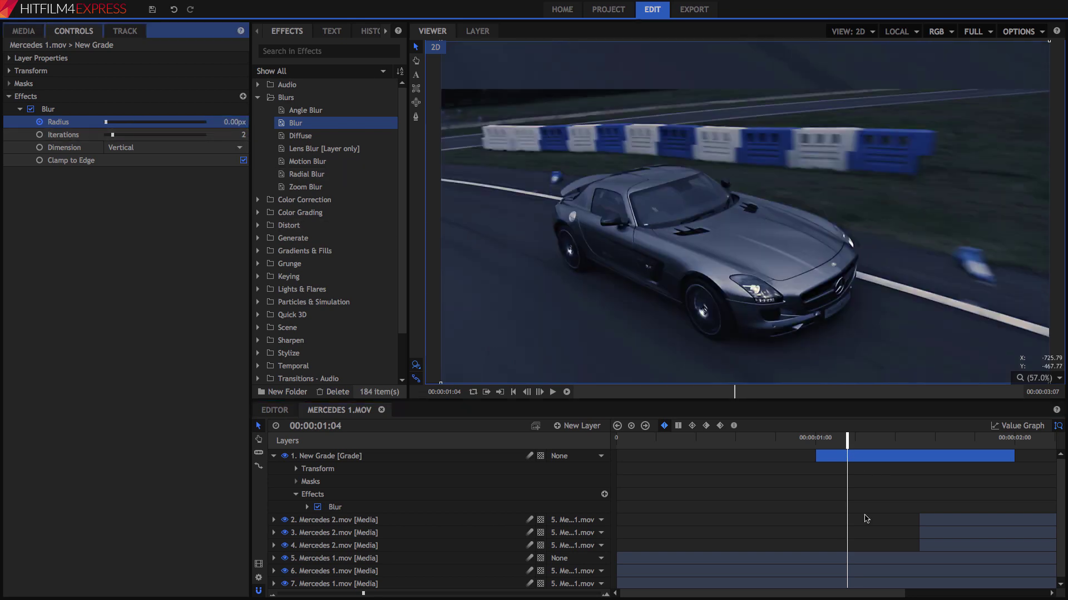
Keyframe the Blur radius to 0 px at 00:00:01:21
{"action": "left_click", "coordinate": [981, 439]}
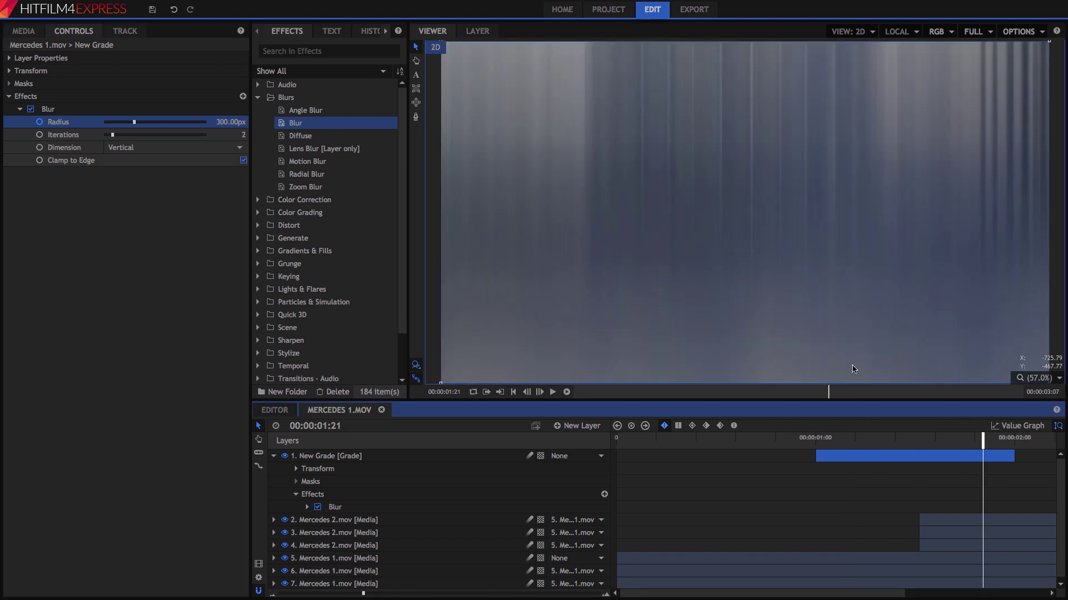
{"action": "left_click", "coordinate": [231, 122]}
{"action": "type", "text": "0"}
{"action": "key", "text": "Return"}
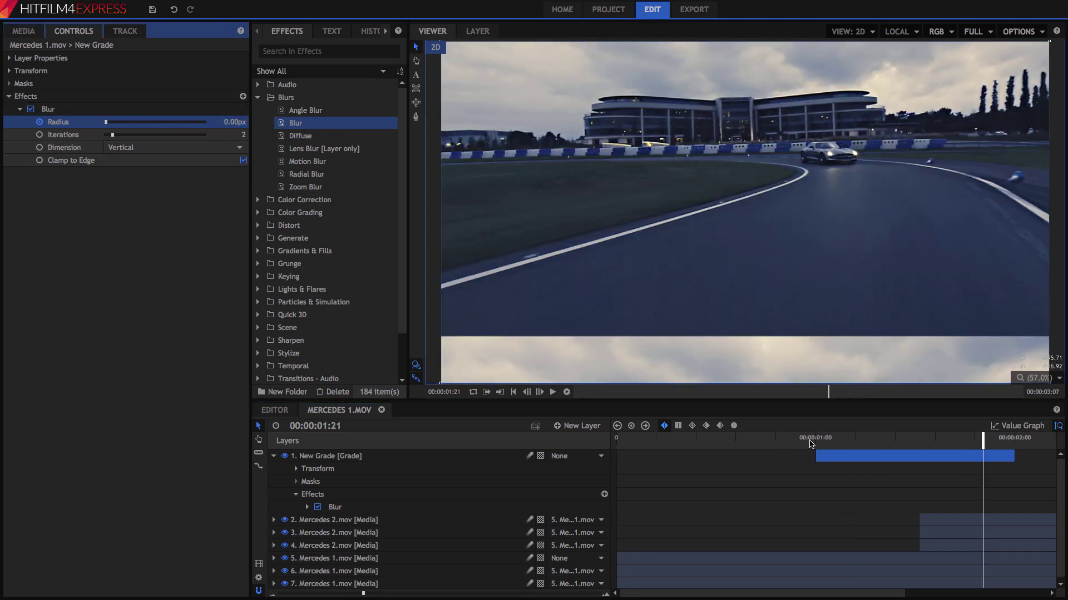
Scrub through the blurred transition up to 00:00:02:00, then return the playhead to 00:00:01:13
{"action": "left_click_drag", "start_coordinate": [810, 443], "coordinate": [1014, 441]}
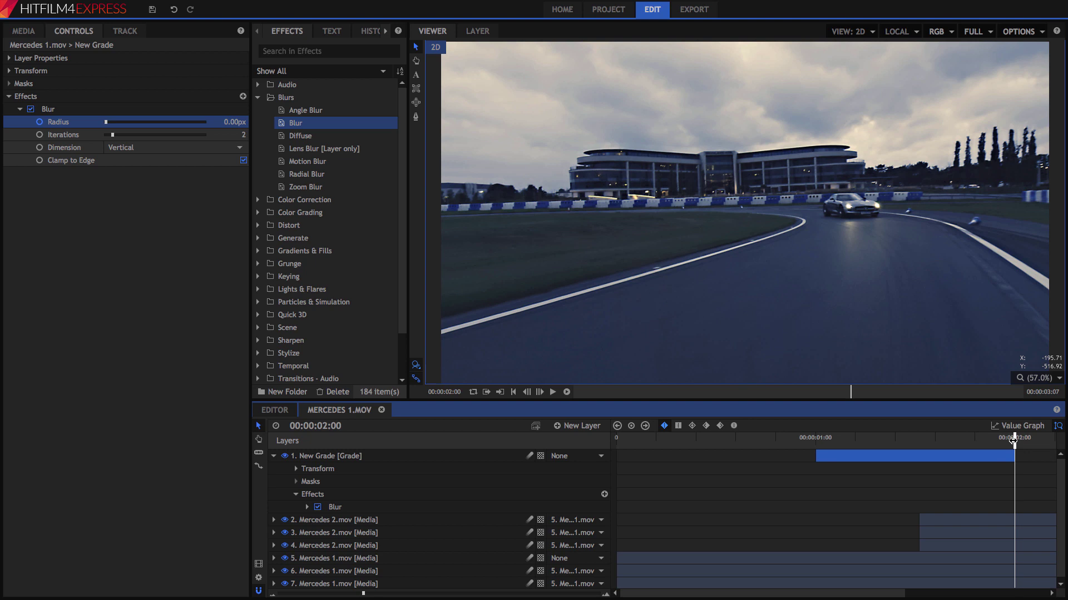
{"action": "left_click", "coordinate": [918, 443]}
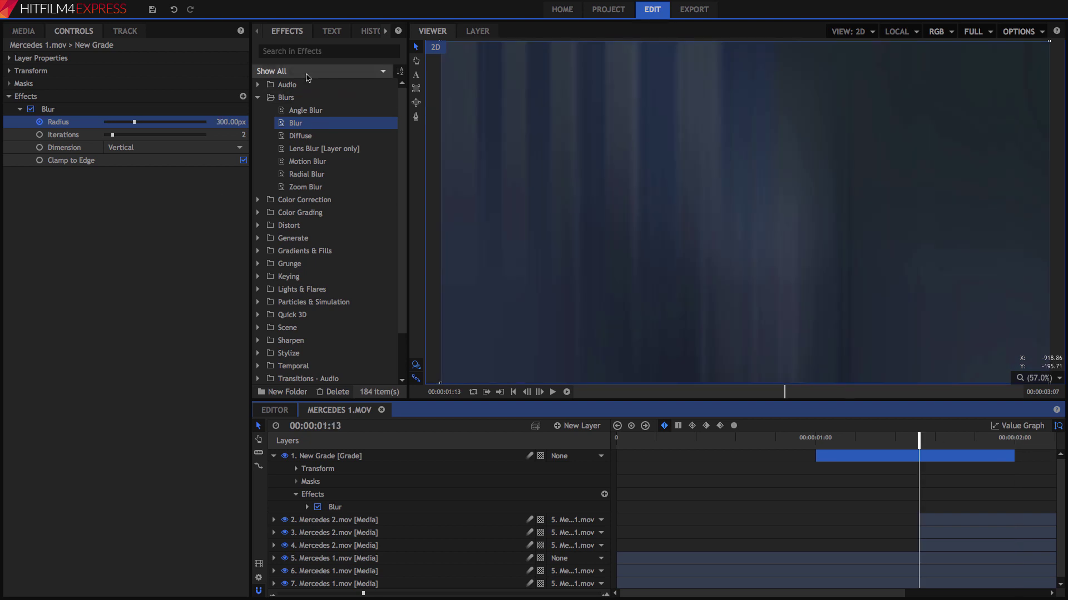
Add the Brightness & Contrast effect below the Blur on the New Grade layer and expand its settings
{"action": "left_click", "coordinate": [300, 50]}
{"action": "type", "text": "brightn"}
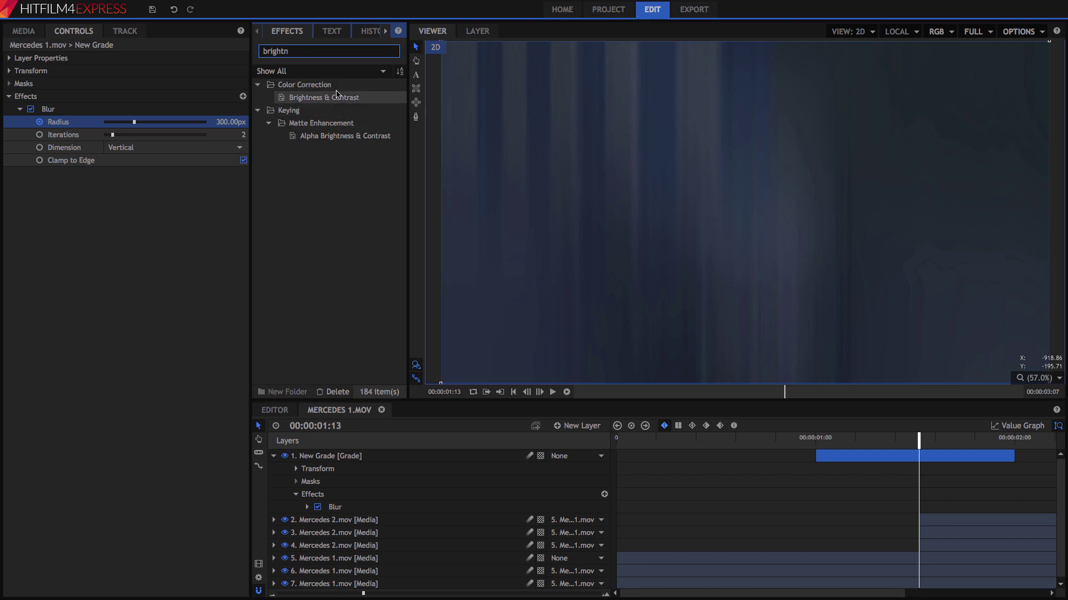
{"action": "left_click_drag", "start_coordinate": [335, 97], "coordinate": [168, 168]}
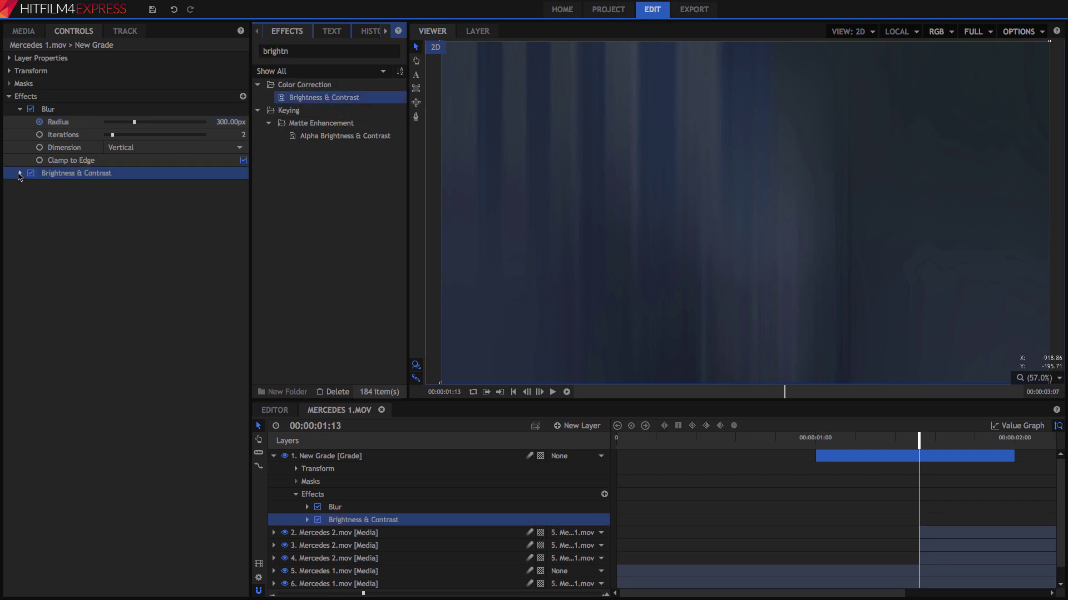
{"action": "left_click", "coordinate": [20, 173]}
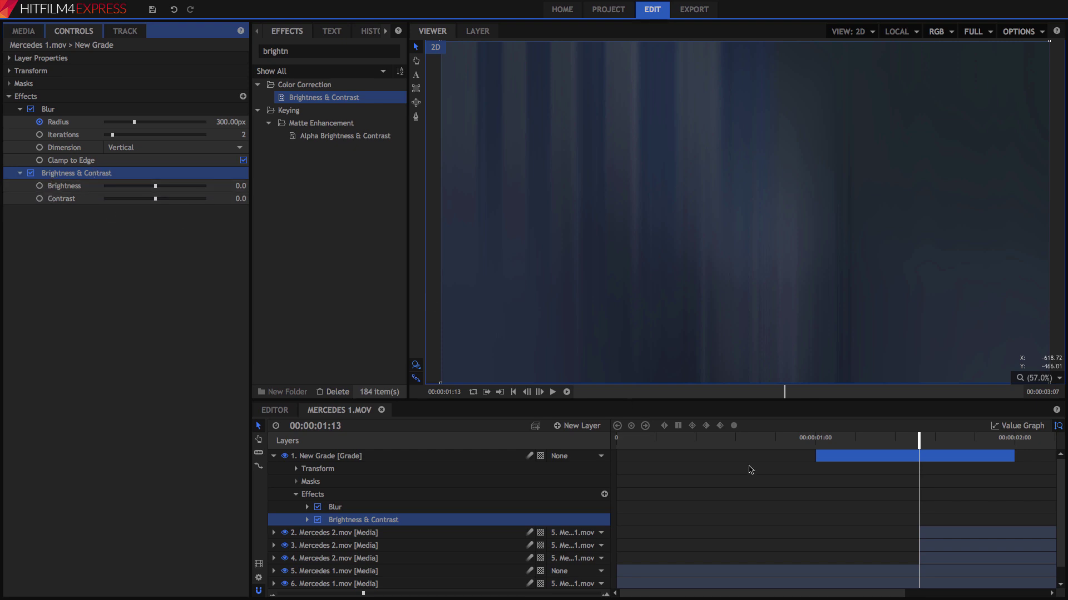
Enable keyframing for Brightness and Contrast at the first Blur radius keyframe, 00:00:01:04
{"action": "left_click", "coordinate": [307, 507]}
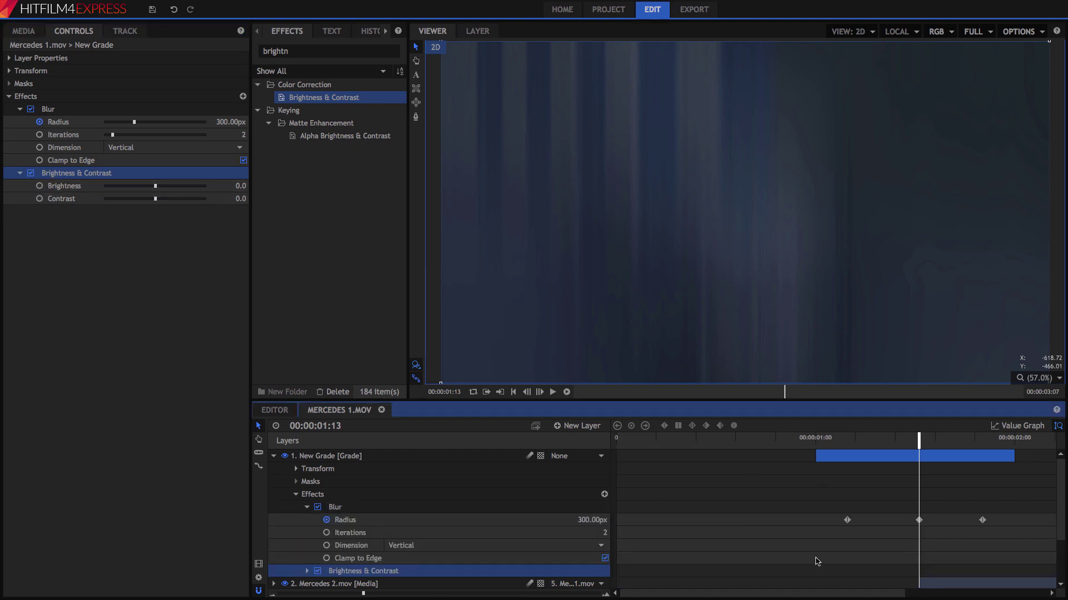
{"action": "double_click", "coordinate": [847, 520]}
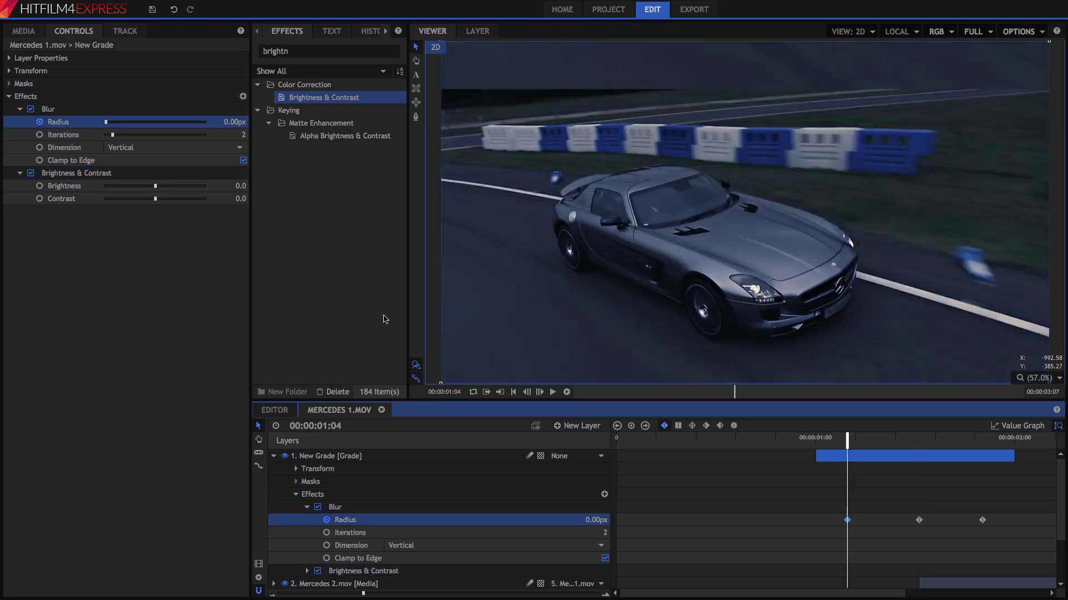
{"action": "left_click", "coordinate": [45, 187]}
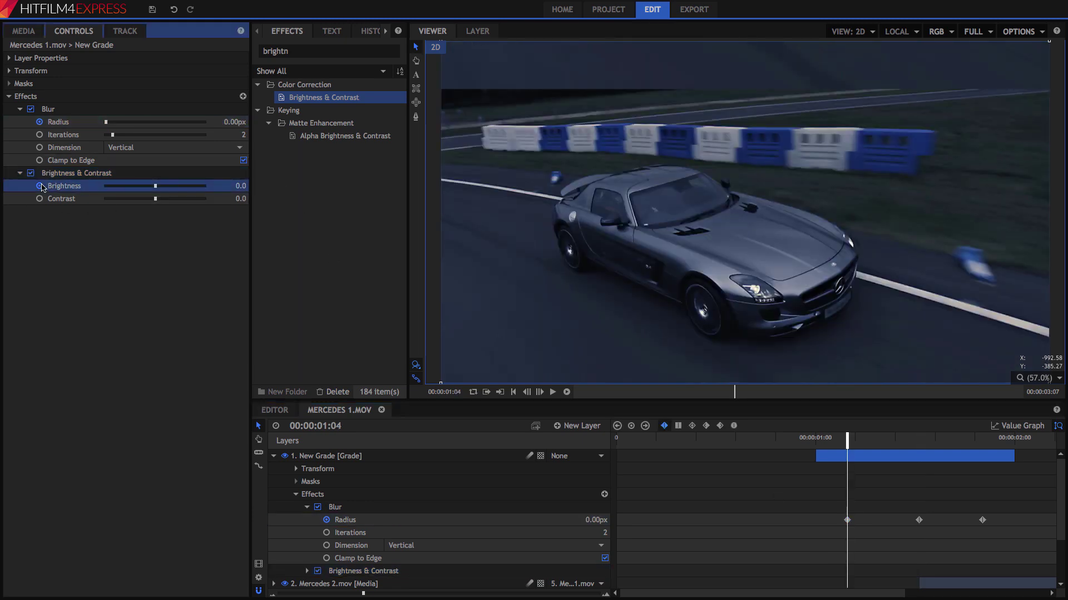
{"action": "left_click", "coordinate": [39, 200]}
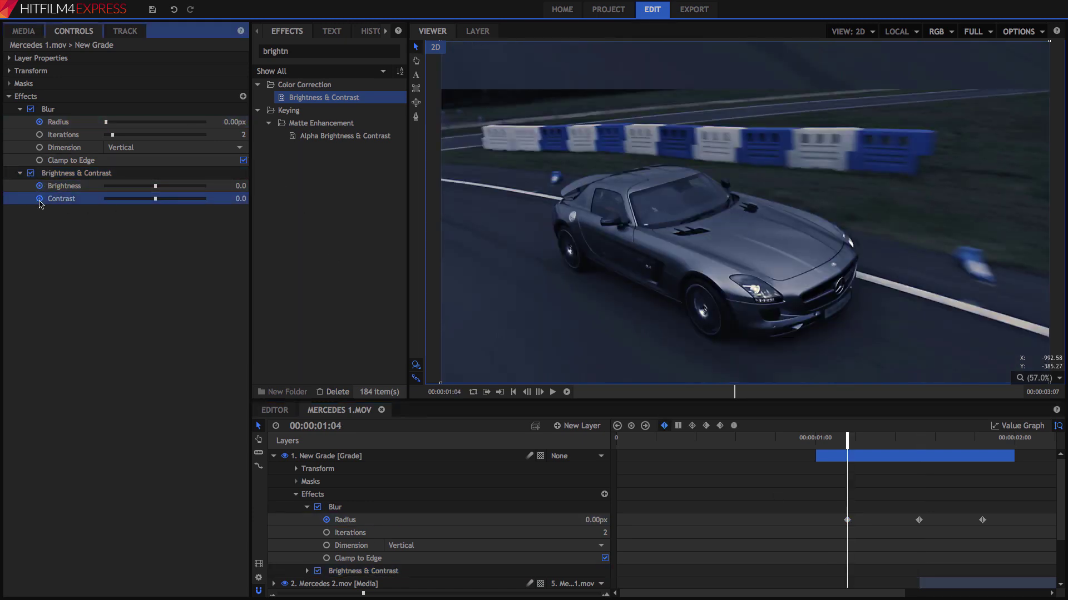
Keyframe Brightness and Contrast to 75 each at the middle Blur radius keyframe, 00:00:01:13
{"action": "double_click", "coordinate": [920, 521]}
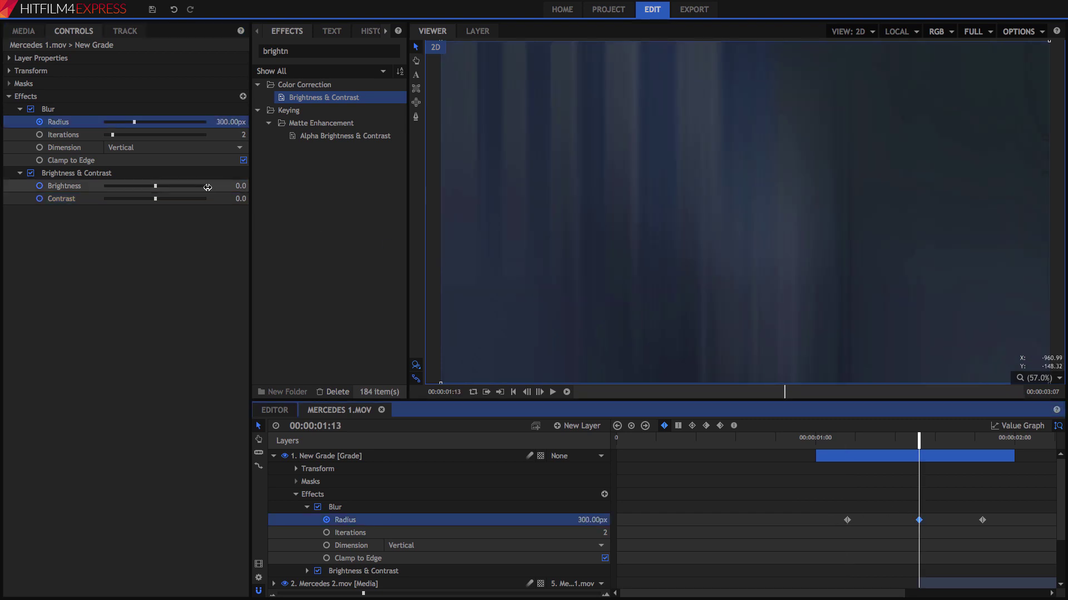
{"action": "left_click", "coordinate": [241, 186]}
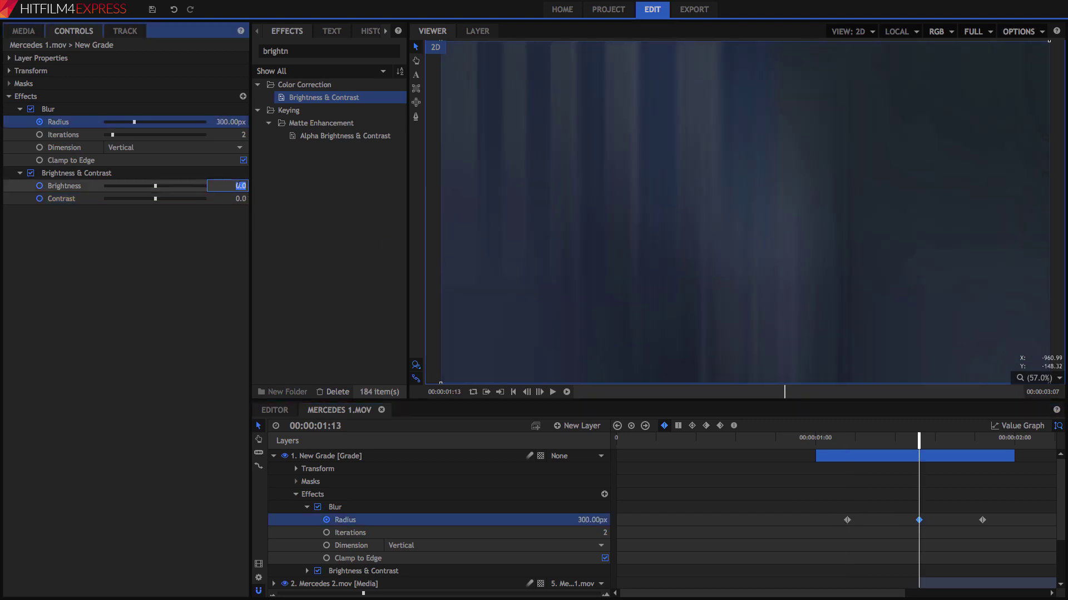
{"action": "type", "text": "75"}
{"action": "key", "text": "Tab"}
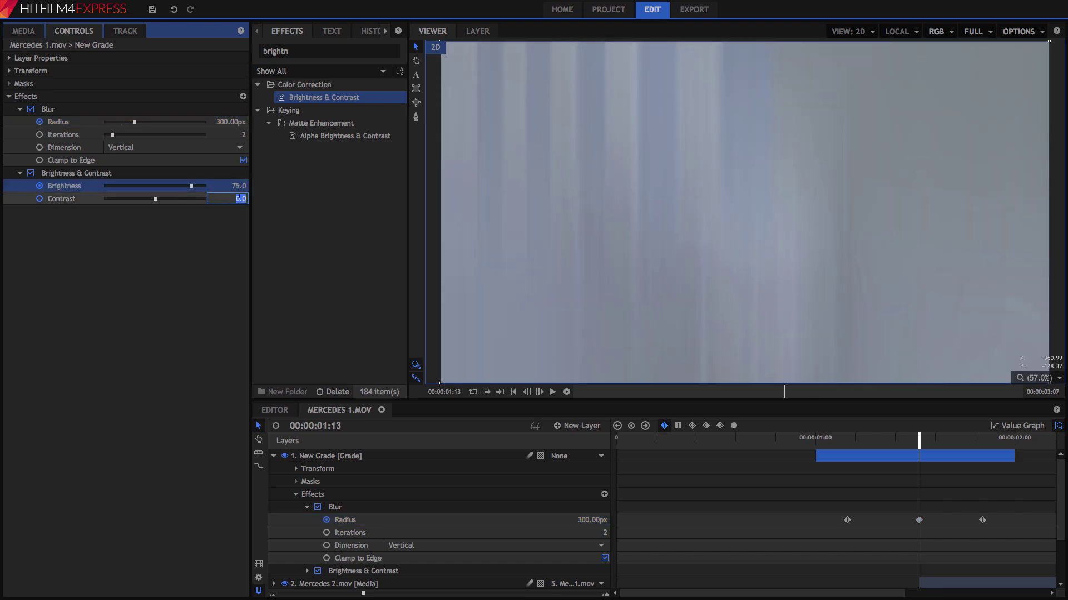
{"action": "type", "text": "75"}
{"action": "key", "text": "Return"}
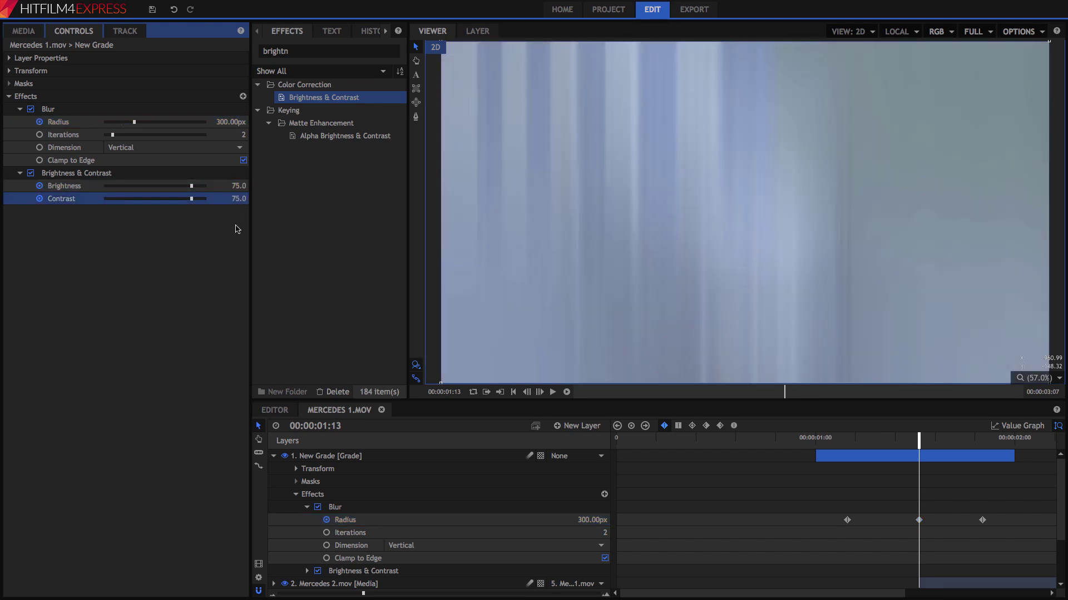
Keyframe Brightness and Contrast back to 0 each at the last Blur radius keyframe, 00:00:01:21
{"action": "left_click", "coordinate": [982, 520]}
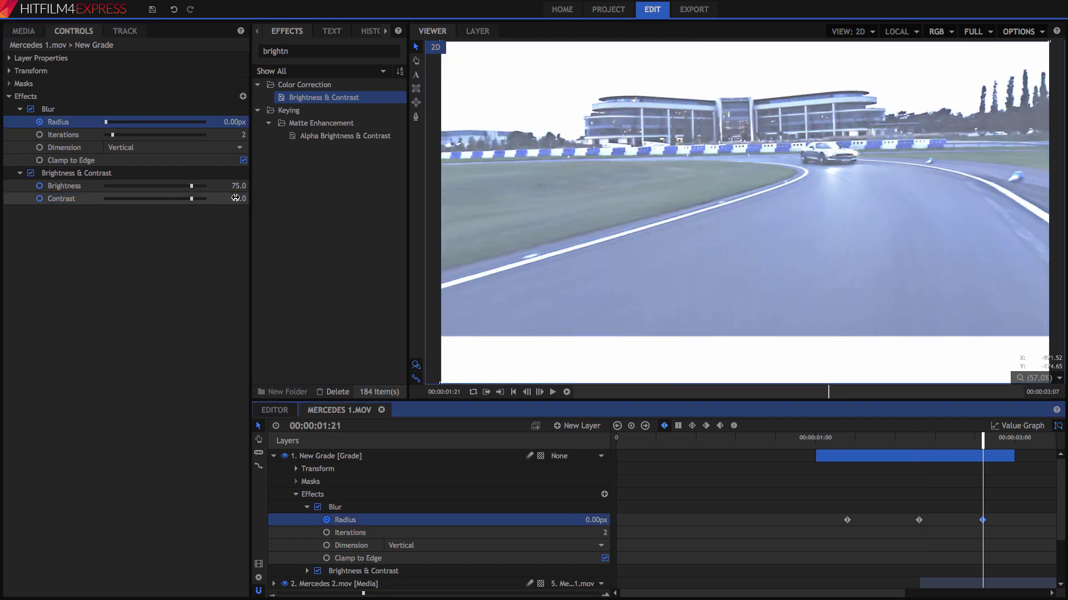
{"action": "left_click", "coordinate": [234, 185]}
{"action": "type", "text": "0"}
{"action": "key", "text": "Tab"}
{"action": "type", "text": "0"}
{"action": "key", "text": "Tab"}
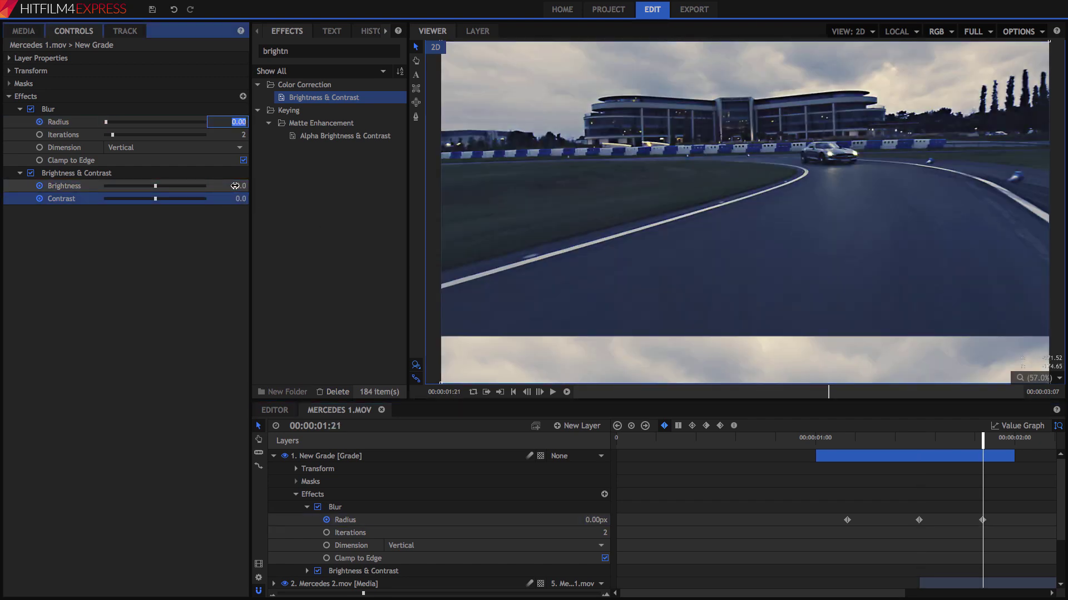
Play back the finished slide transition twice, starting shortly before the grade layer begins
{"action": "left_click", "coordinate": [775, 440]}
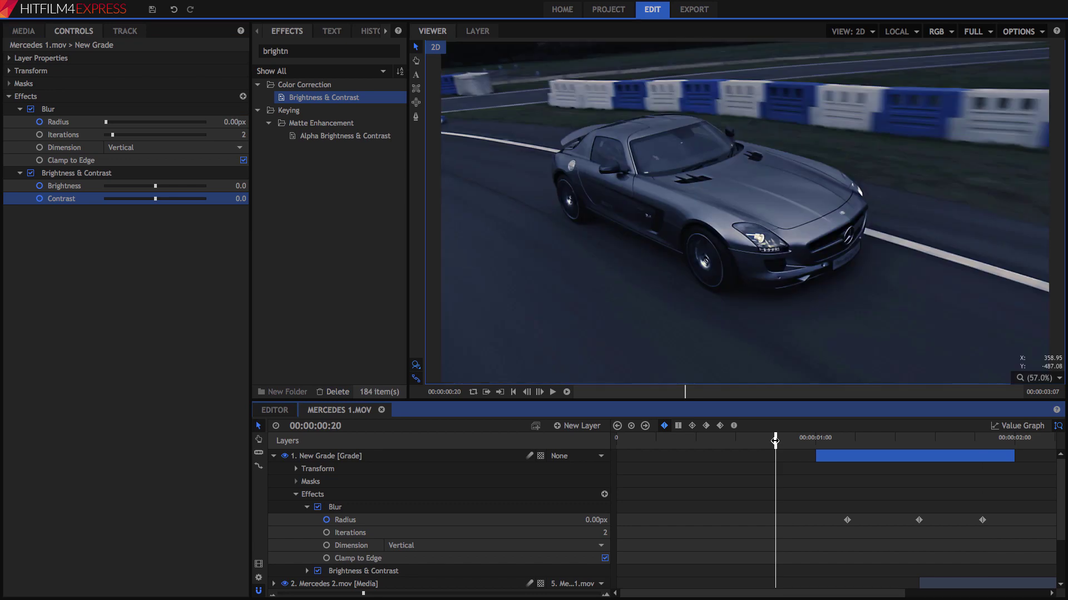
{"action": "left_click", "coordinate": [554, 392]}
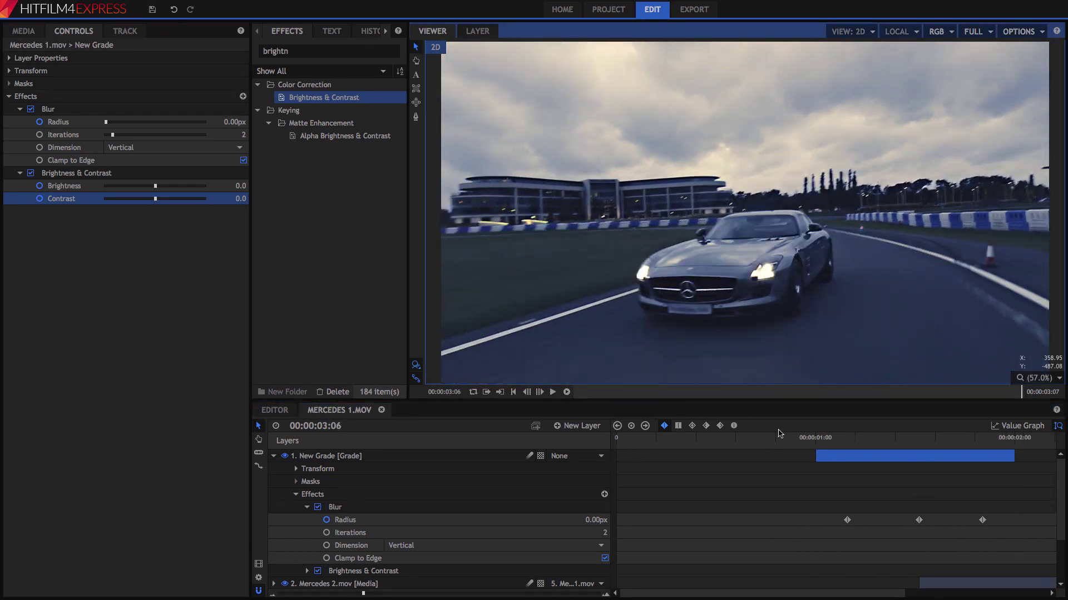
{"action": "left_click", "coordinate": [781, 440]}
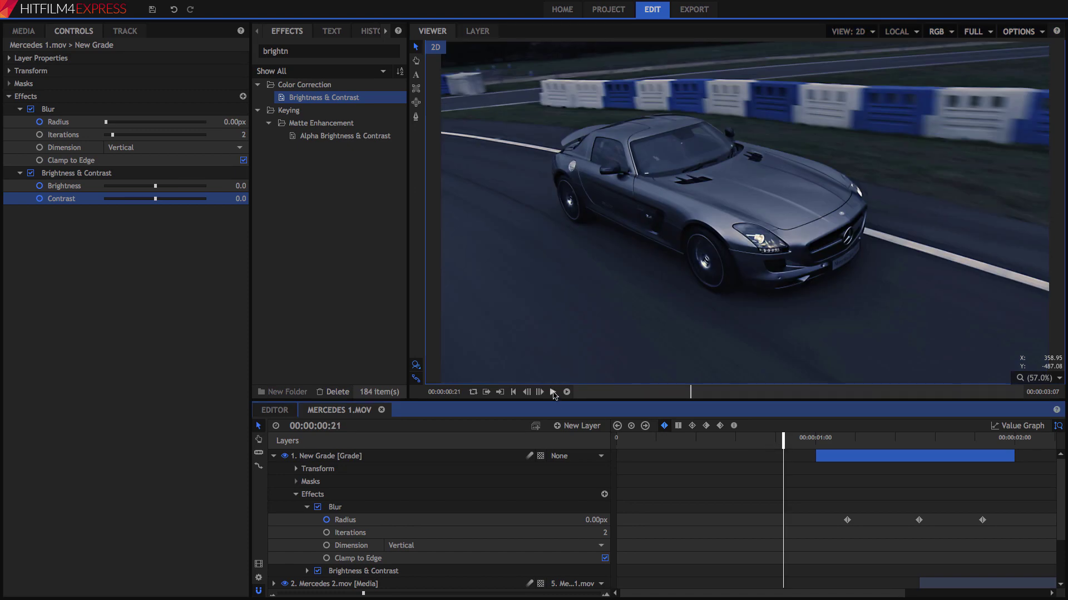
{"action": "left_click", "coordinate": [553, 392]}
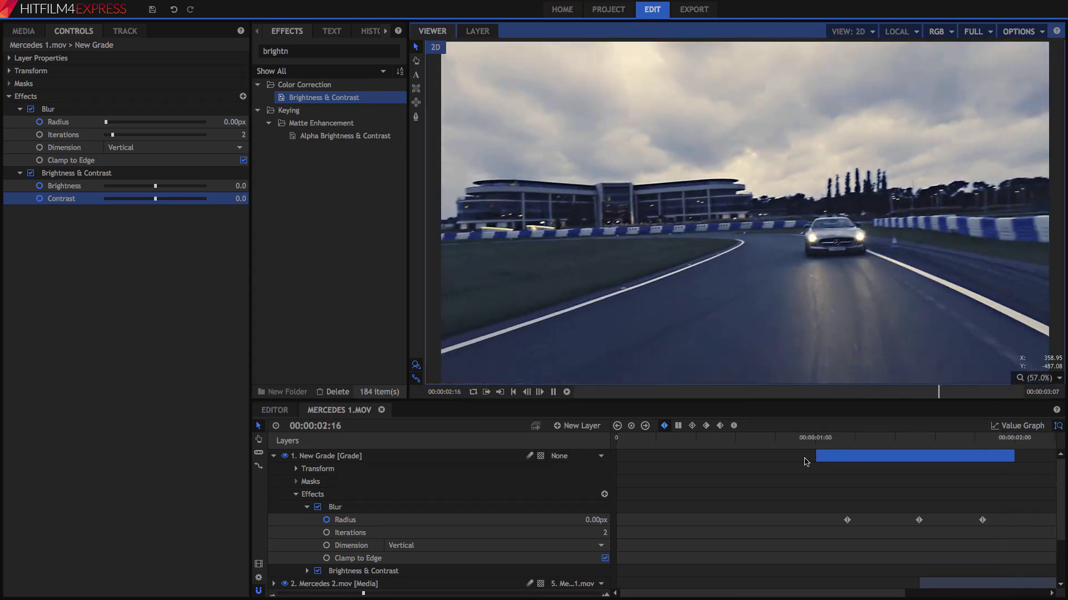
{"action": "left_click", "coordinate": [808, 440]}
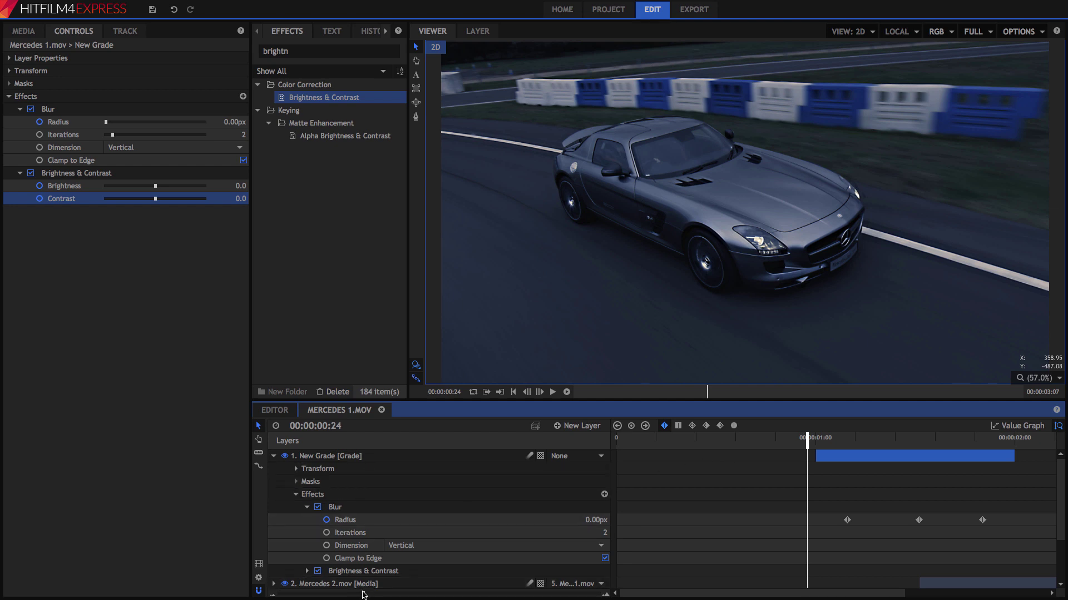
{"action": "key", "text": "minus"}
{"action": "key", "text": "minus"}
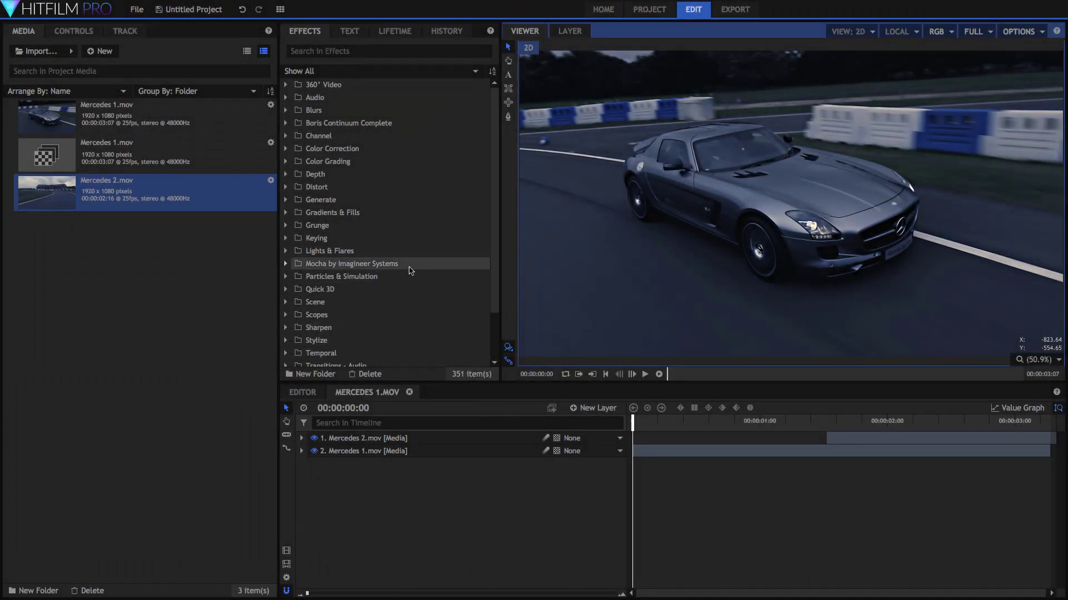
Switch to HitFilm Pro and select the TV Damage effect in the Grunge category
{"action": "left_click", "coordinate": [286, 227]}
{"action": "left_click", "coordinate": [285, 226]}
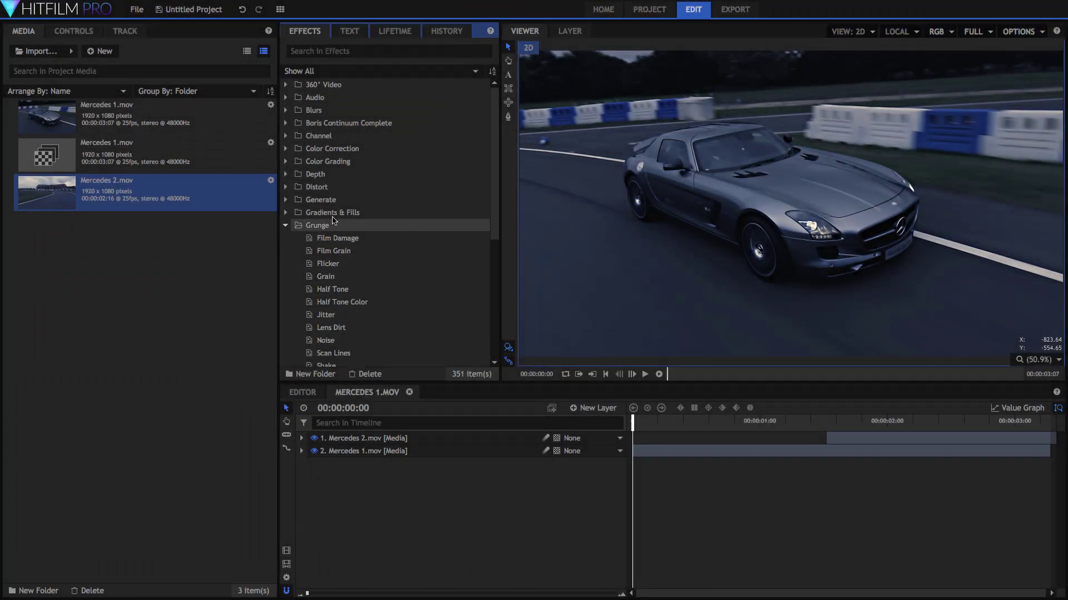
{"action": "scroll", "coordinate": [361, 217], "scroll_direction": "down", "scroll_amount": 4}
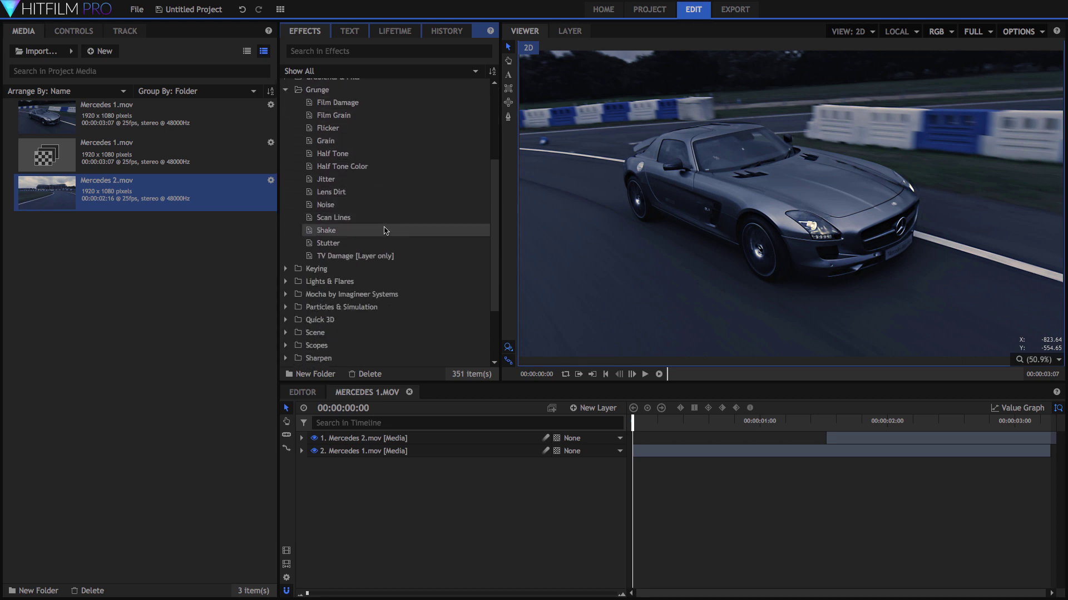
{"action": "left_click", "coordinate": [406, 257]}
{"action": "left_click", "coordinate": [376, 394]}
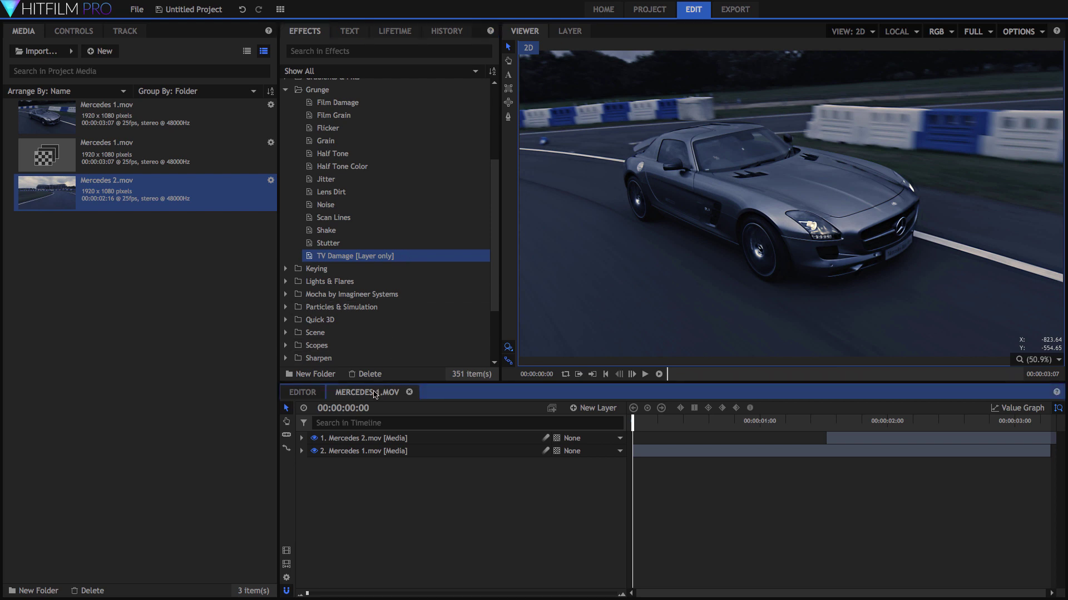
With the playhead at 00:00:01:13, add a grade layer above both clips and trim it to run from 00:00:01:00 to 00:00:02:00
{"action": "left_click", "coordinate": [370, 451]}
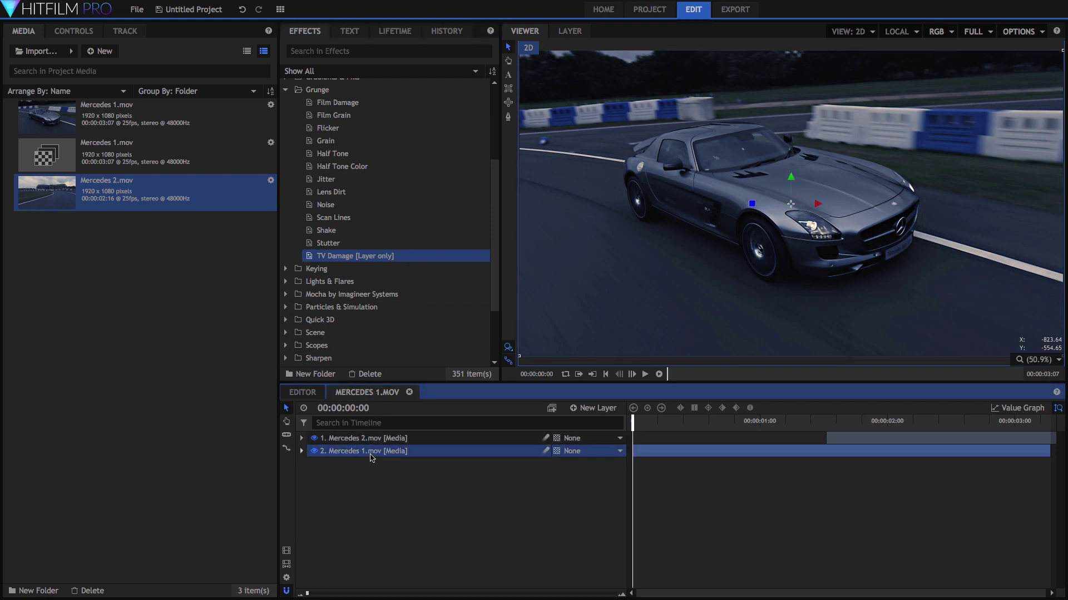
{"action": "left_click", "coordinate": [827, 424]}
{"action": "left_click", "coordinate": [842, 439]}
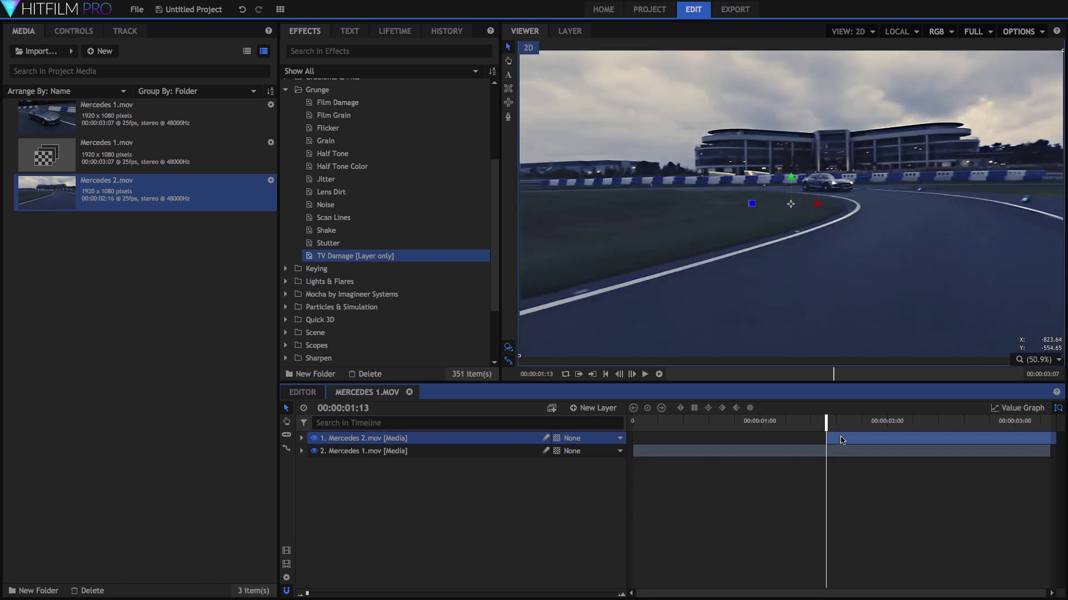
{"action": "left_click", "coordinate": [593, 408]}
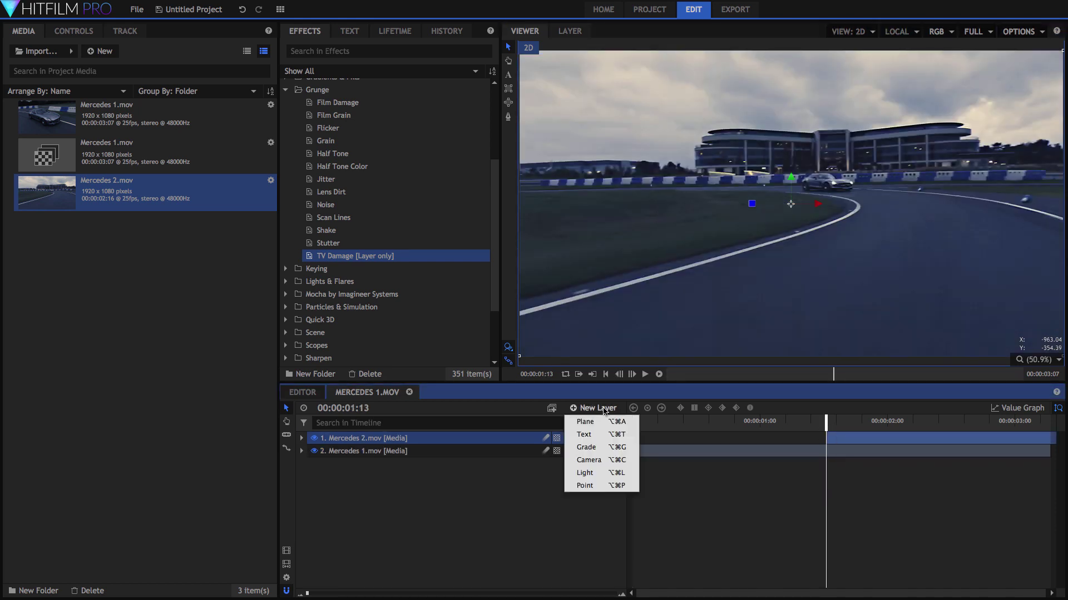
{"action": "left_click", "coordinate": [591, 448]}
{"action": "left_click_drag", "start_coordinate": [634, 440], "coordinate": [760, 448]}
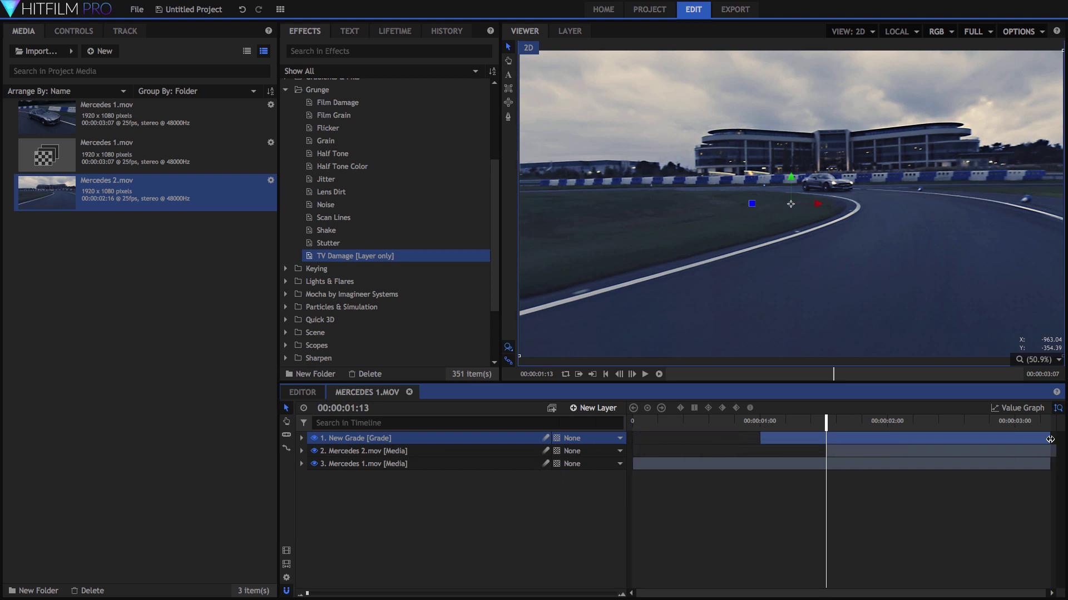
{"action": "left_click_drag", "start_coordinate": [1050, 439], "coordinate": [889, 438]}
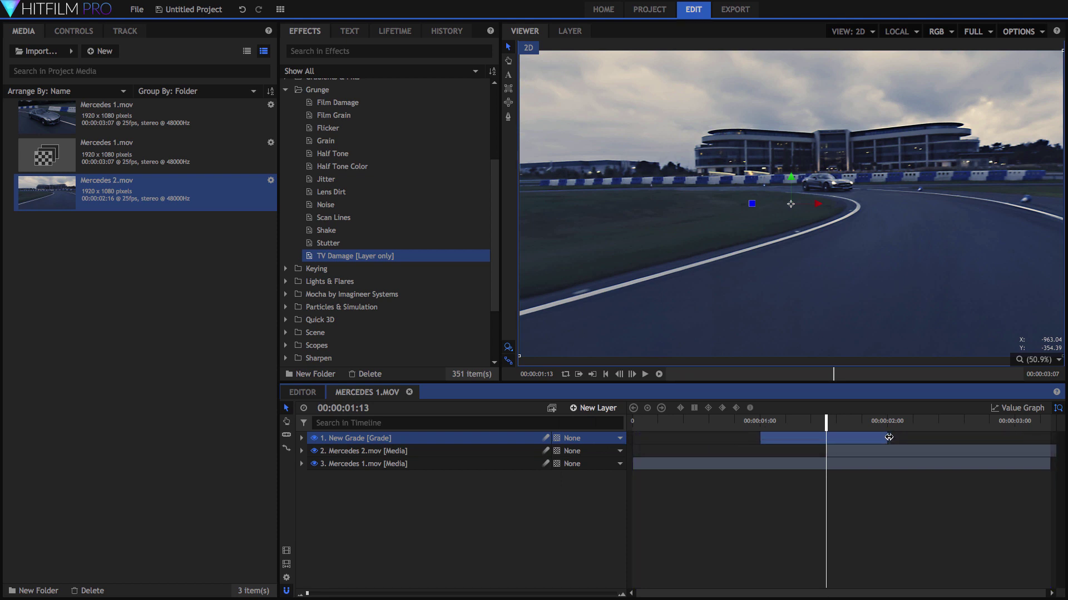
Apply the TV Damage effect to the New Grade layer and expand its Ghosting and Vertical Hold settings
{"action": "left_click_drag", "start_coordinate": [364, 259], "coordinate": [381, 441]}
{"action": "left_click", "coordinate": [323, 489]}
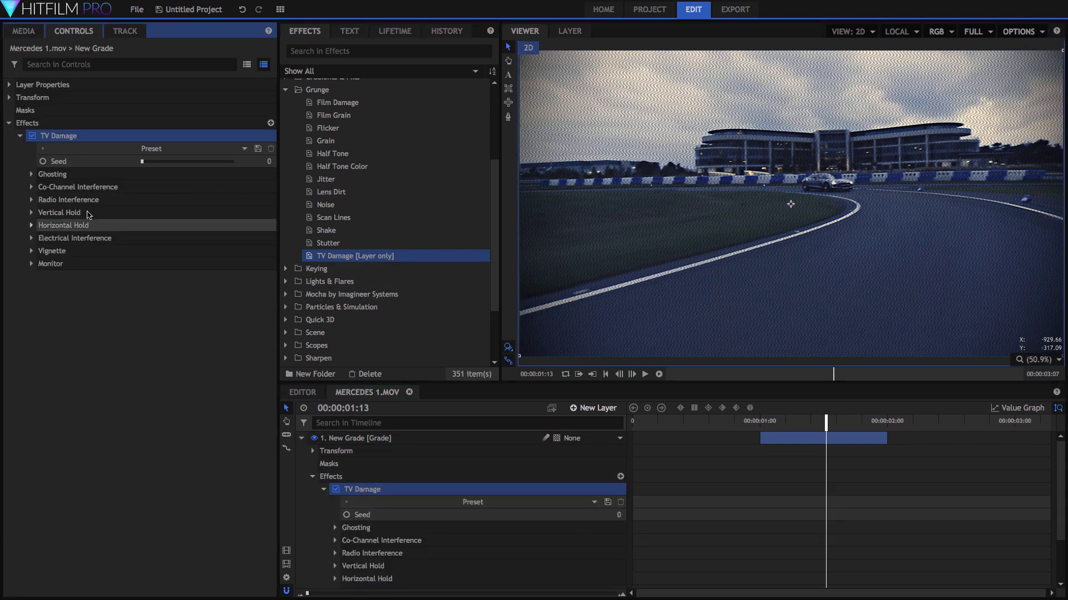
{"action": "left_click", "coordinate": [32, 174]}
{"action": "left_click", "coordinate": [29, 239]}
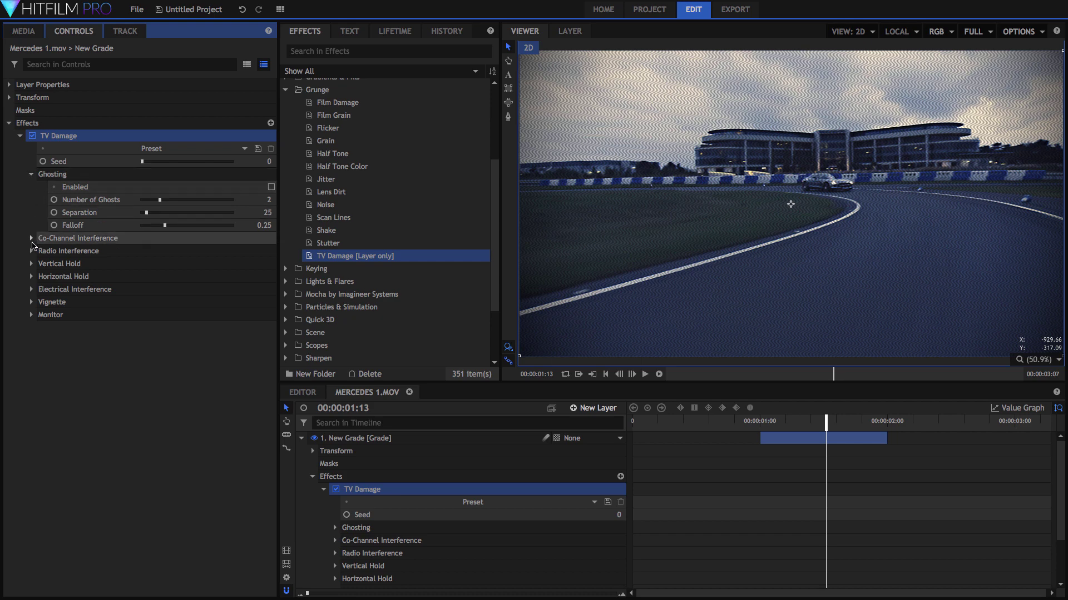
{"action": "left_click", "coordinate": [31, 264]}
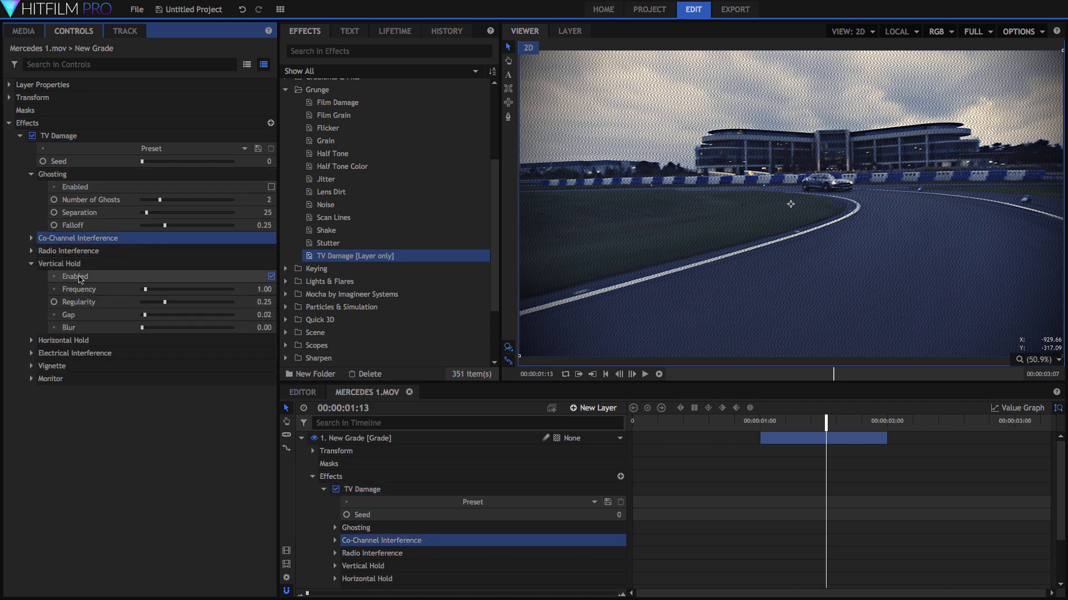
Disable Radio Interference, Horizontal Hold and Vignette in the TV Damage effect
{"action": "left_click", "coordinate": [30, 251]}
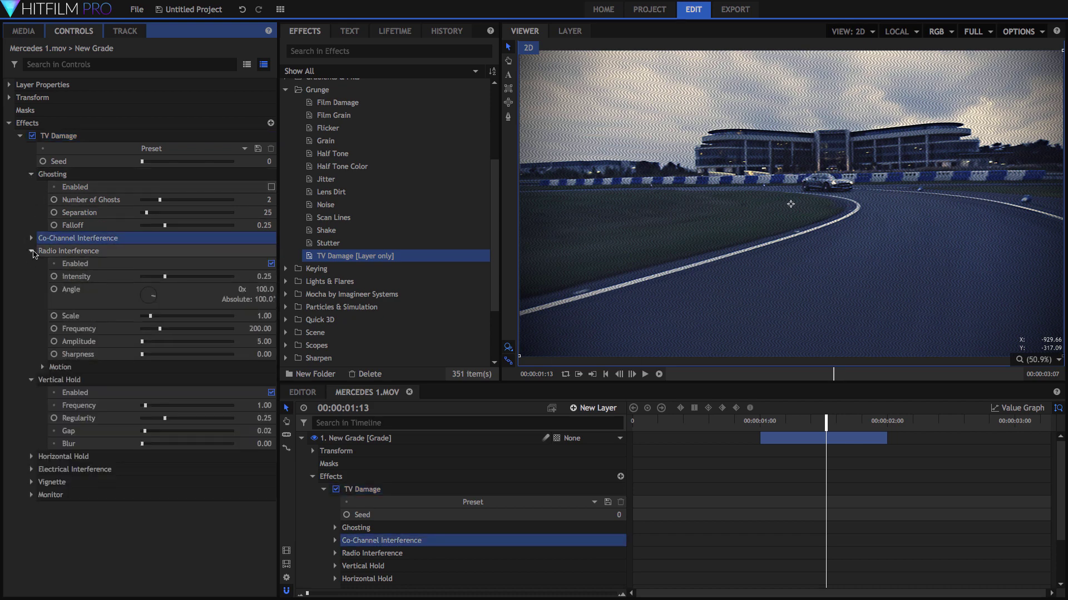
{"action": "left_click", "coordinate": [272, 265]}
{"action": "left_click", "coordinate": [31, 251]}
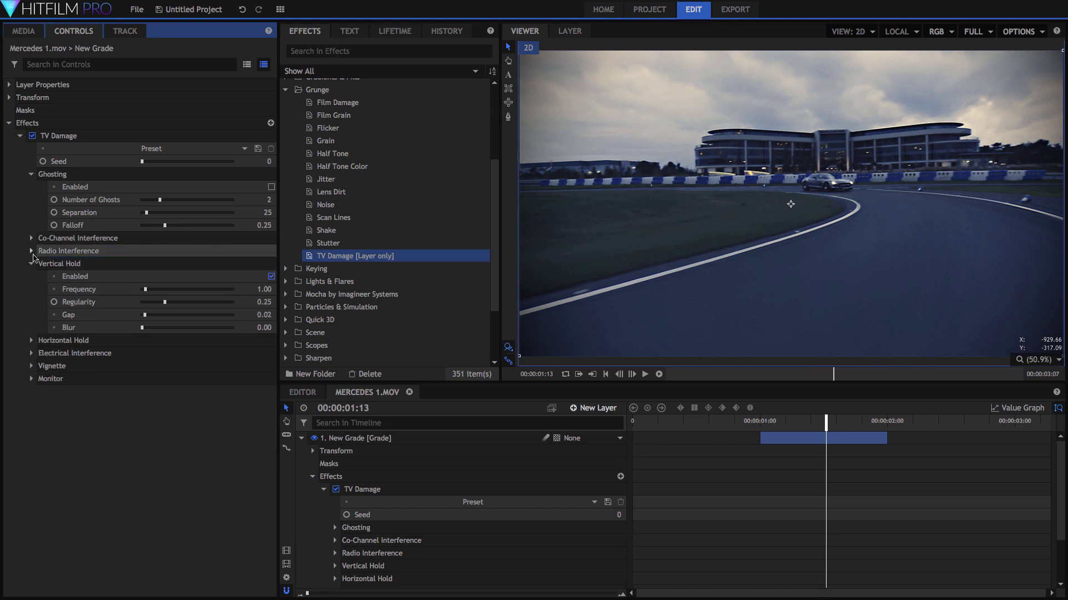
{"action": "left_click", "coordinate": [32, 340]}
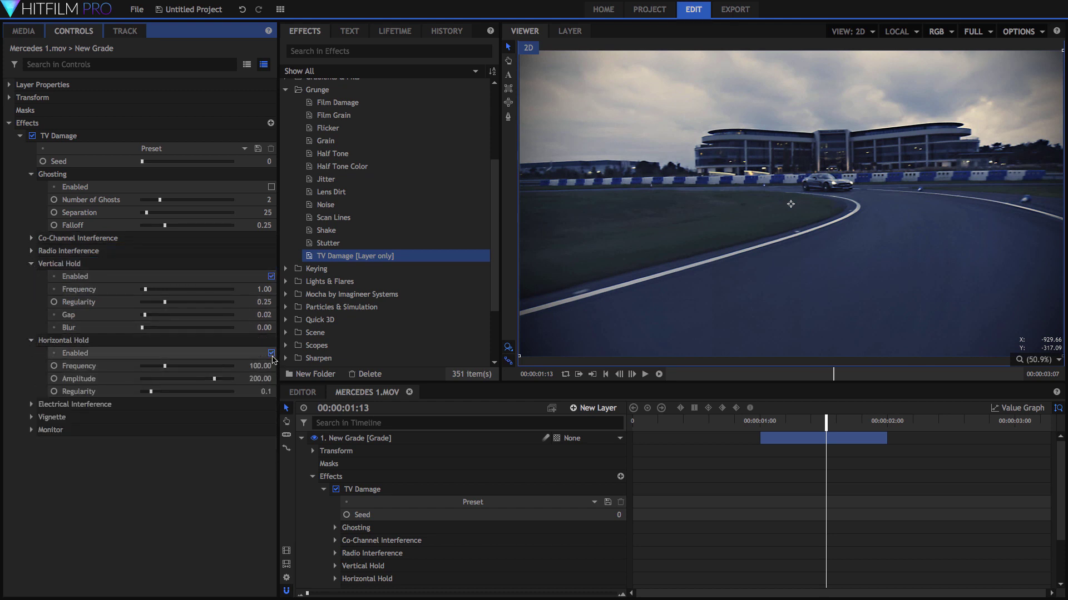
{"action": "left_click", "coordinate": [272, 353]}
{"action": "left_click", "coordinate": [31, 340]}
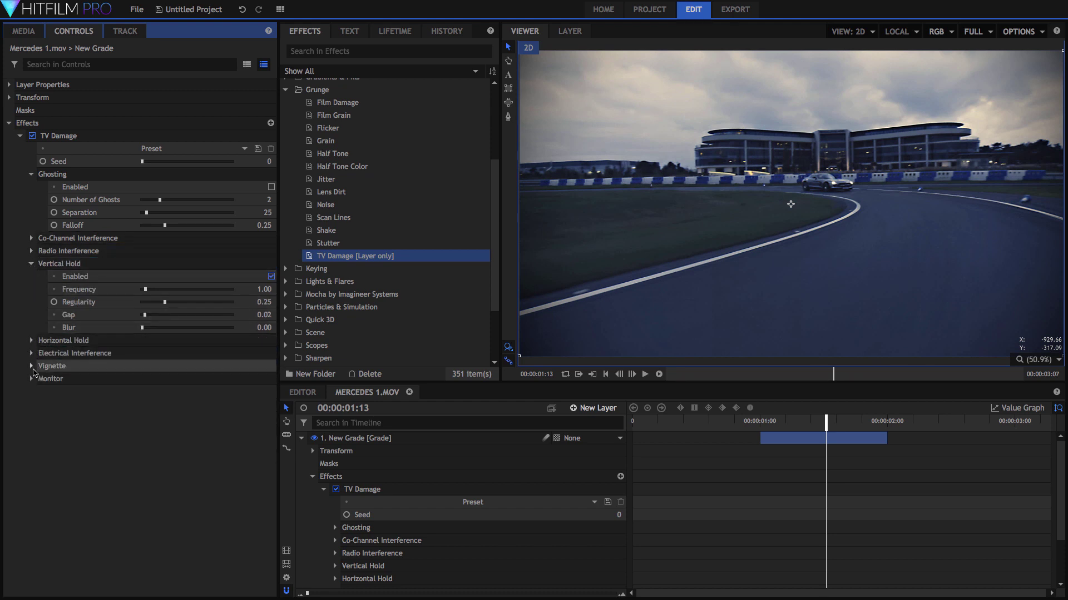
{"action": "left_click", "coordinate": [31, 366]}
{"action": "left_click", "coordinate": [271, 379]}
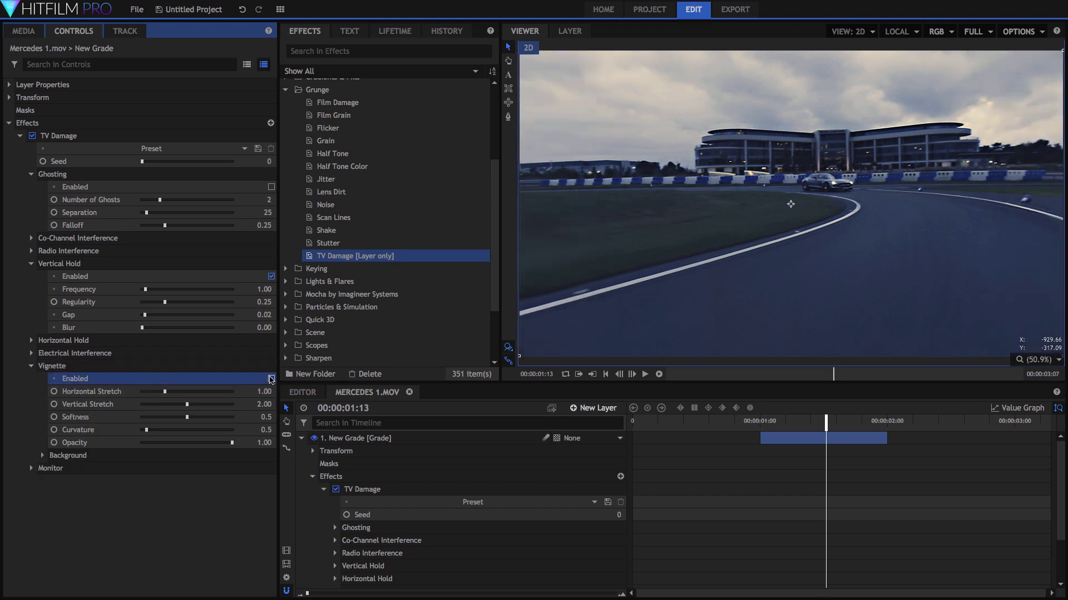
Collapse the Vignette settings and set the TV Damage effect's Vertical Hold Gap to 0.00
{"action": "left_click", "coordinate": [31, 365]}
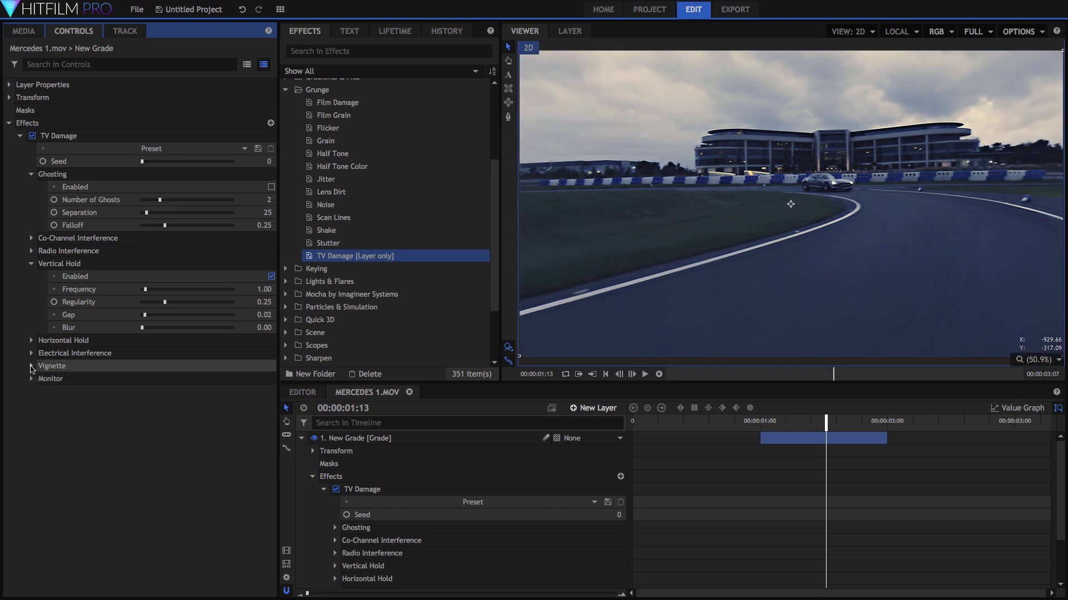
{"action": "left_click", "coordinate": [71, 265]}
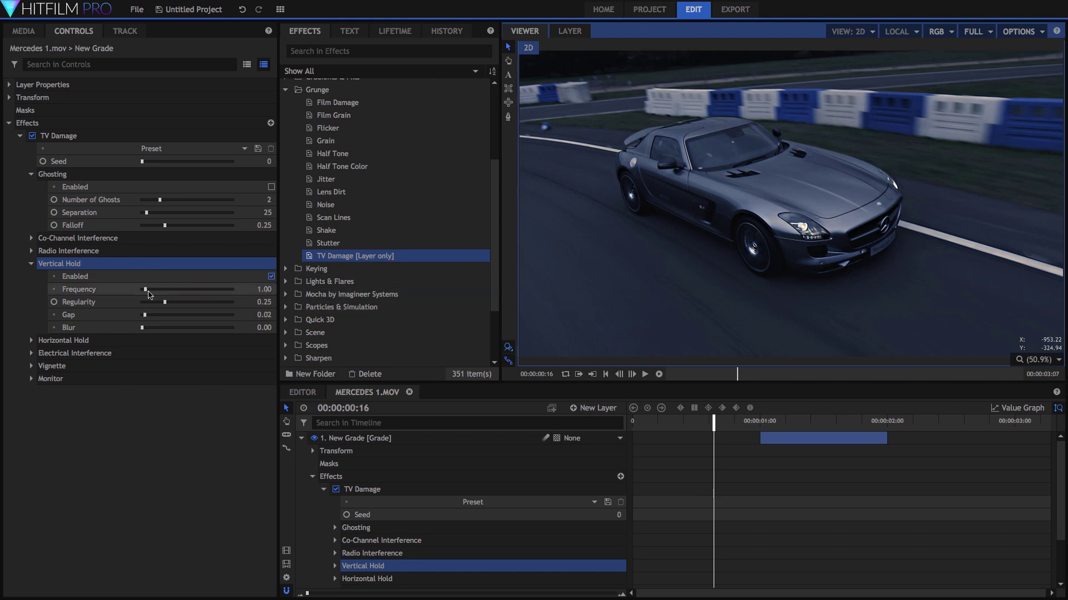
{"action": "left_click", "coordinate": [118, 293]}
{"action": "left_click", "coordinate": [112, 303]}
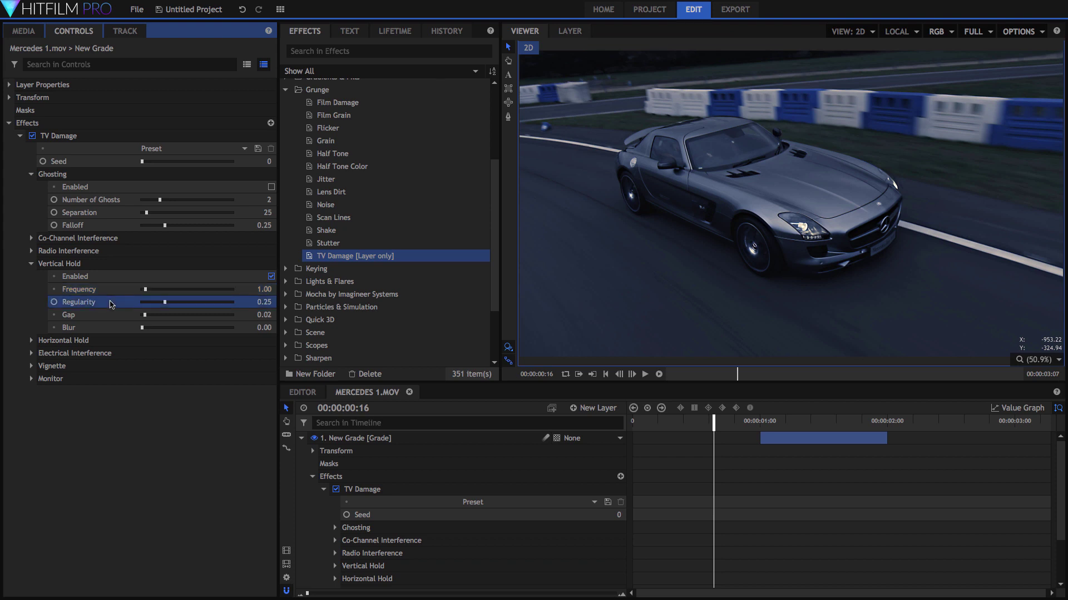
{"action": "left_click", "coordinate": [107, 329]}
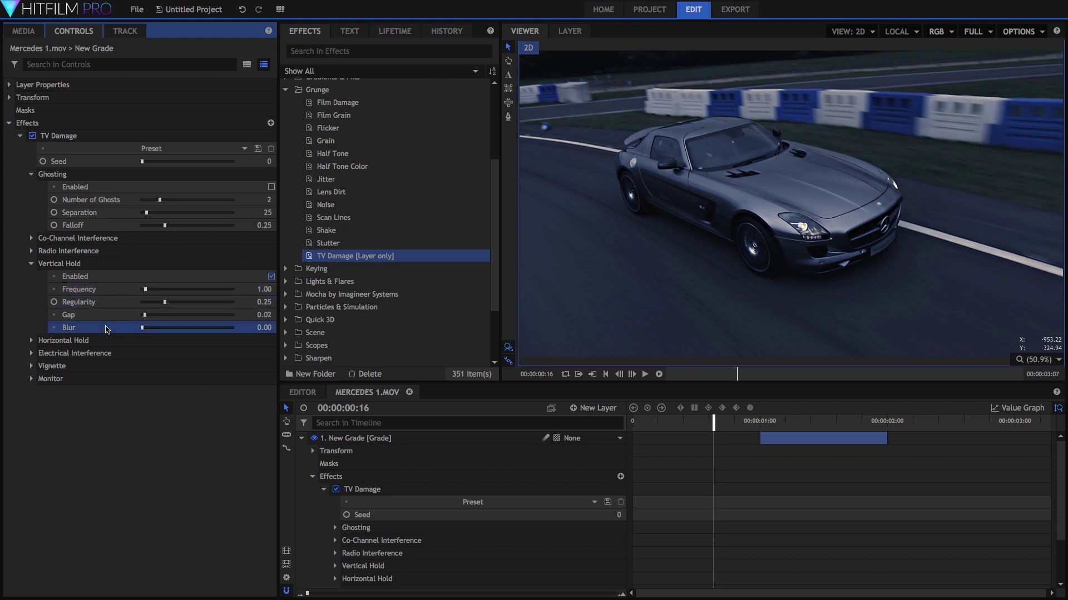
{"action": "left_click", "coordinate": [106, 320]}
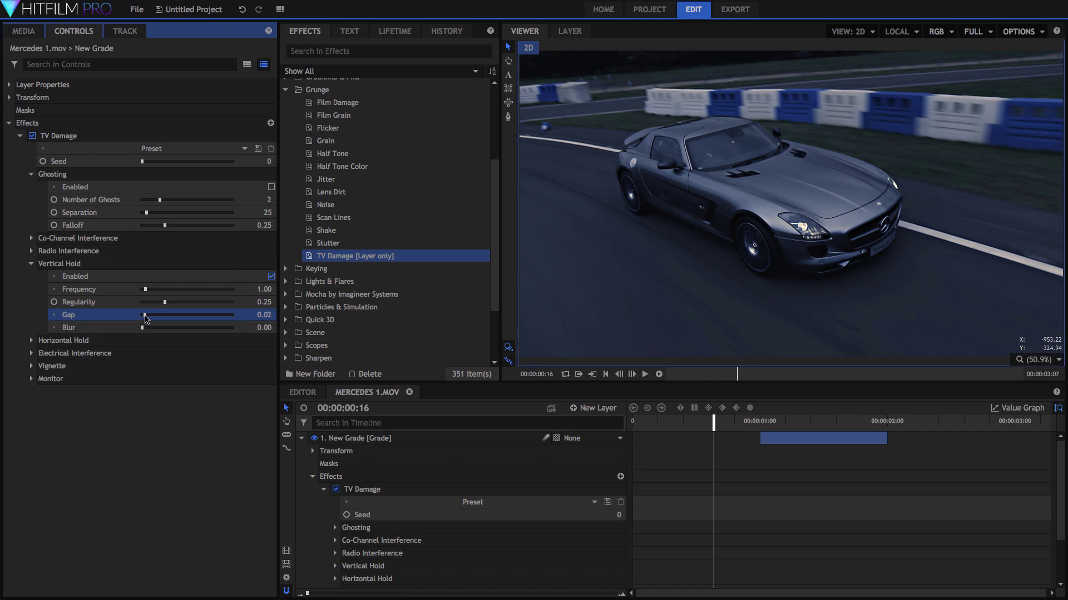
{"action": "left_click_drag", "start_coordinate": [146, 318], "coordinate": [63, 312]}
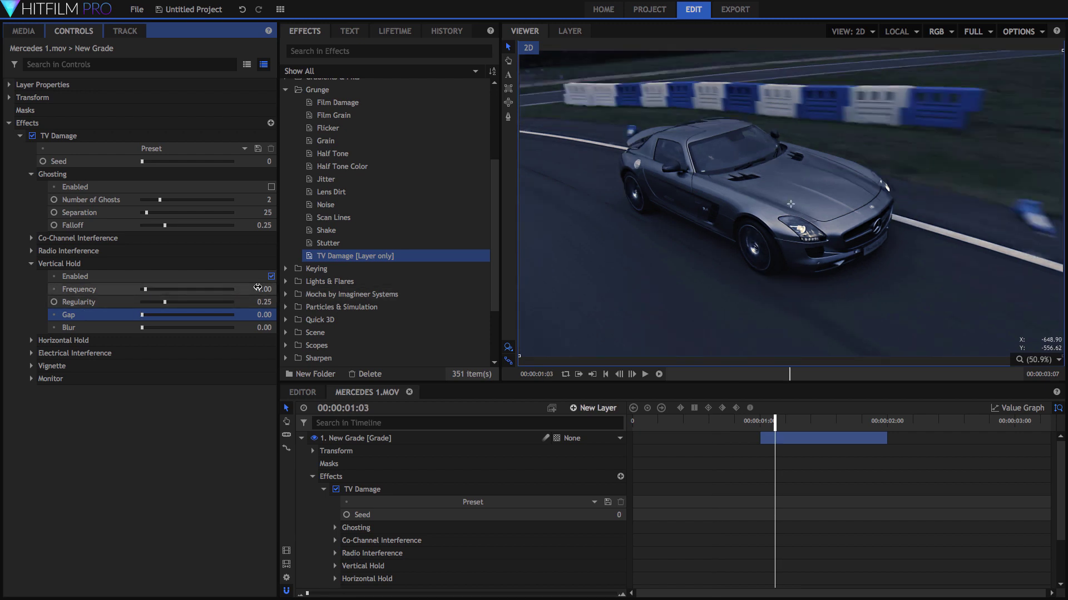
Set the Vertical Hold Frequency to 17.00 and play the transition from 00:00:00:24
{"action": "left_click_drag", "start_coordinate": [145, 290], "coordinate": [206, 289]}
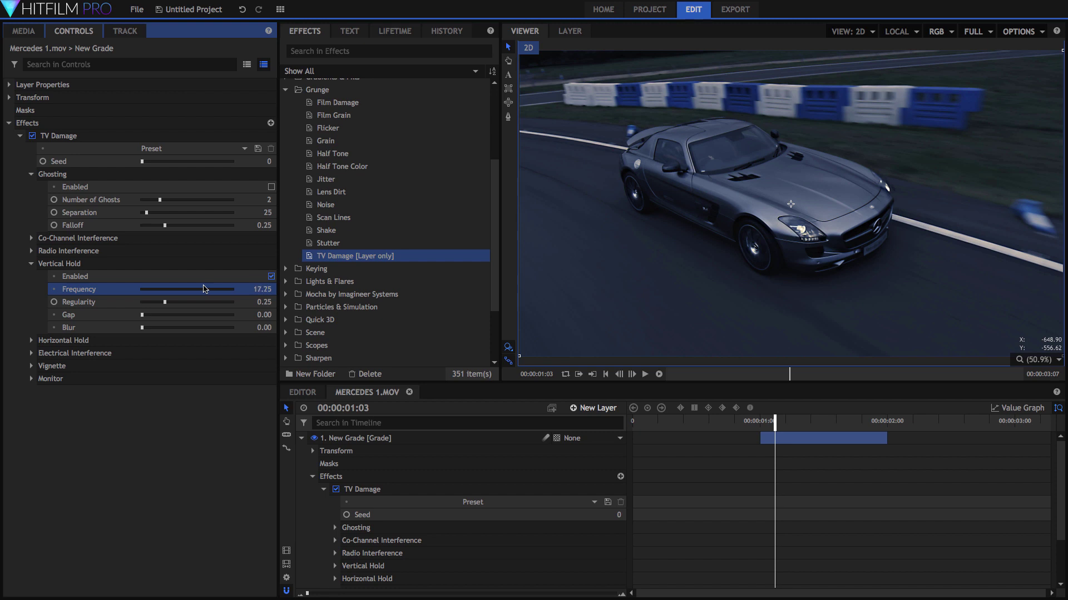
{"action": "left_click", "coordinate": [755, 421]}
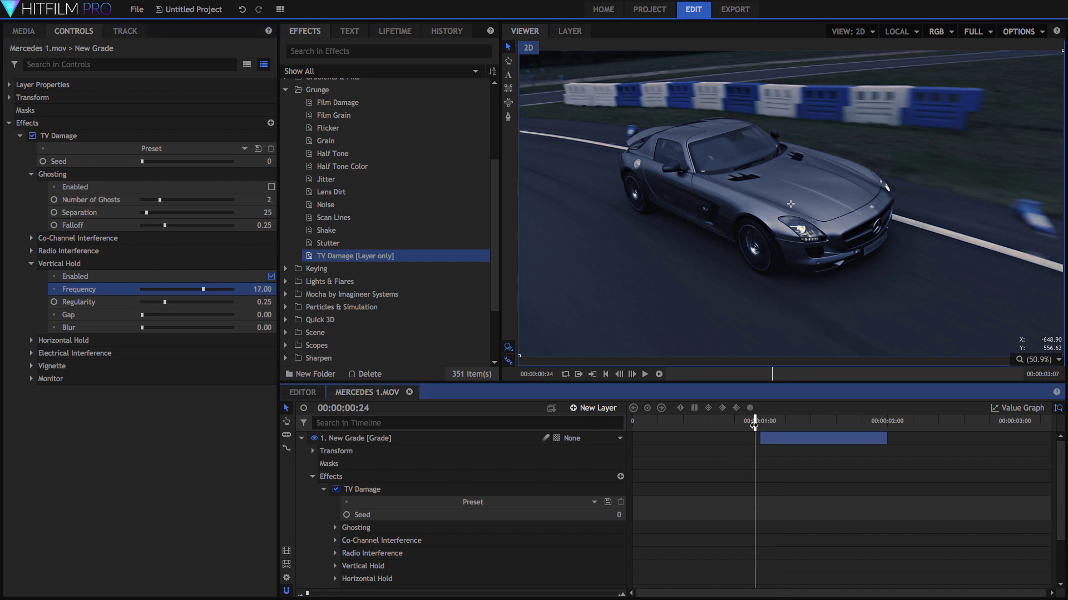
{"action": "left_click", "coordinate": [646, 375]}
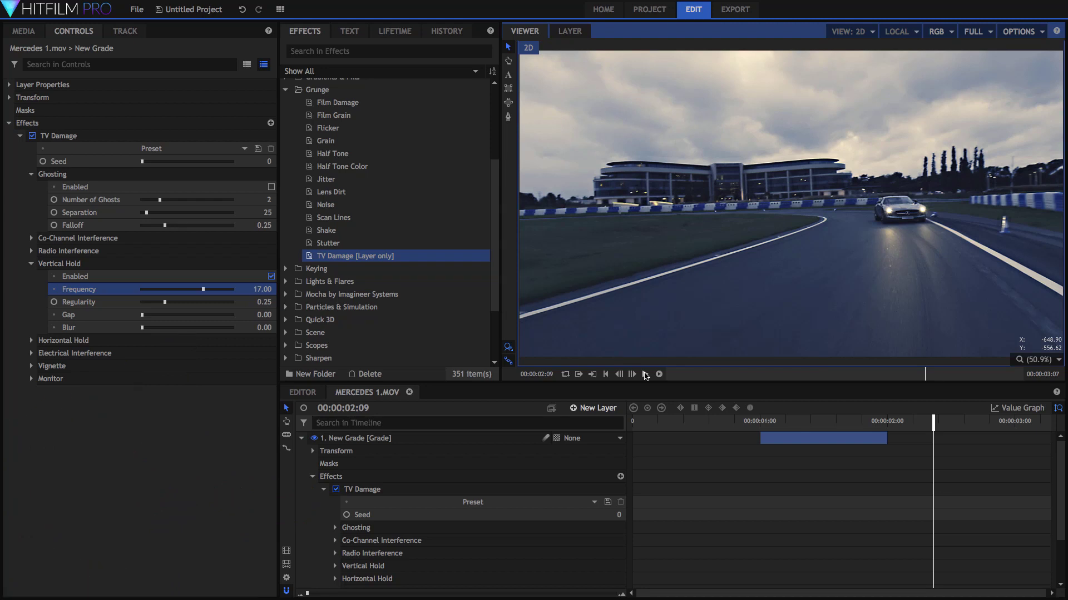
Raise the Vertical Hold Blur to 1.00 and preview the transition from 00:00:00:24
{"action": "left_click", "coordinate": [144, 328]}
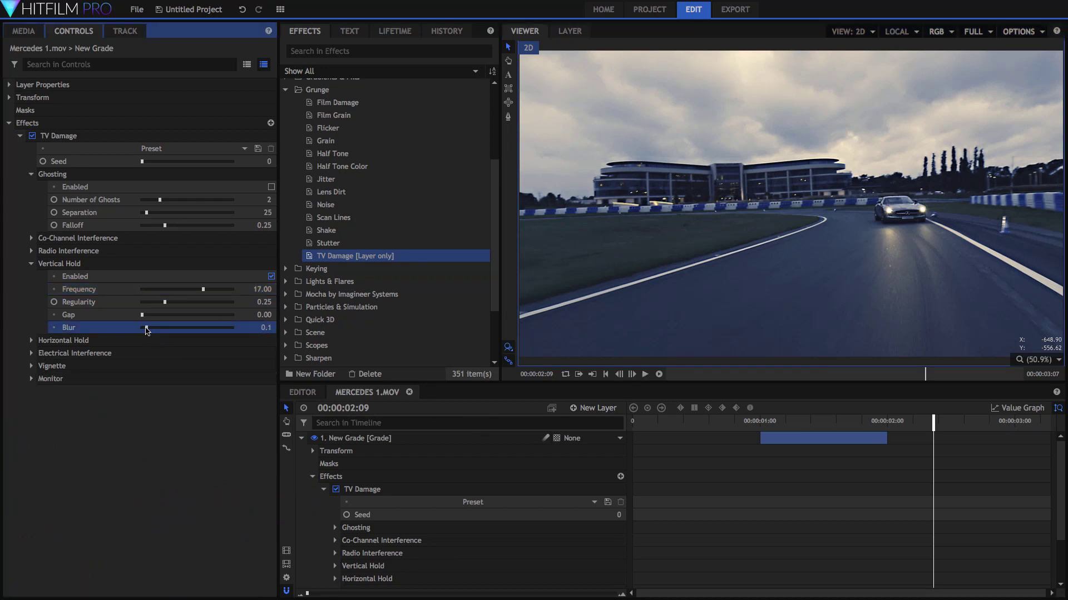
{"action": "left_click_drag", "start_coordinate": [147, 332], "coordinate": [186, 328]}
{"action": "left_click", "coordinate": [755, 427]}
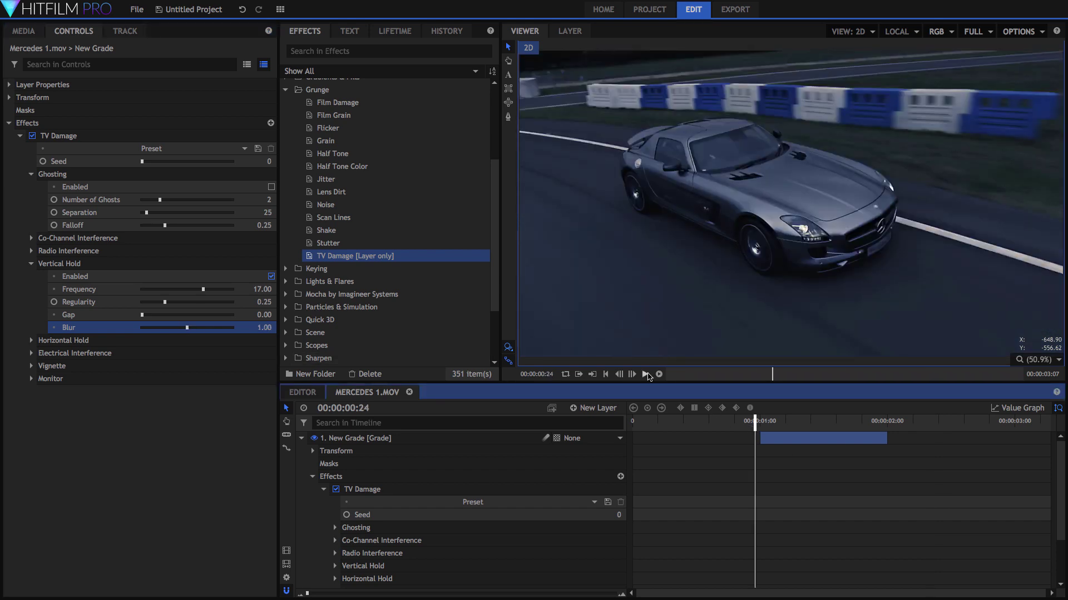
{"action": "left_click", "coordinate": [646, 375]}
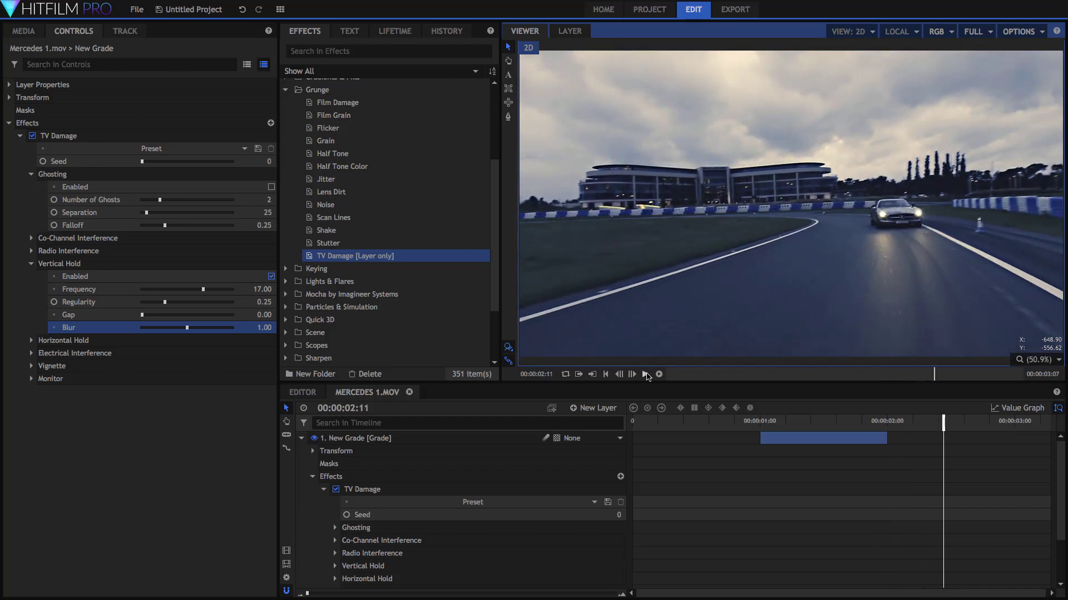
Set the Vertical Hold Regularity to 0.7 and play the transition from just before the grade layer
{"action": "left_click", "coordinate": [755, 427]}
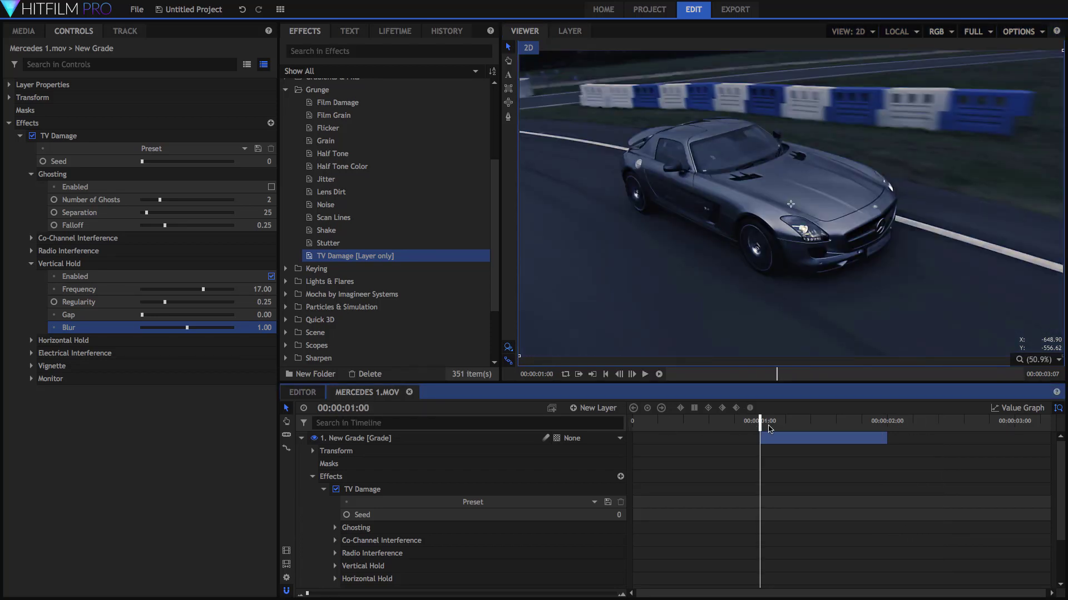
{"action": "left_click", "coordinate": [718, 427]}
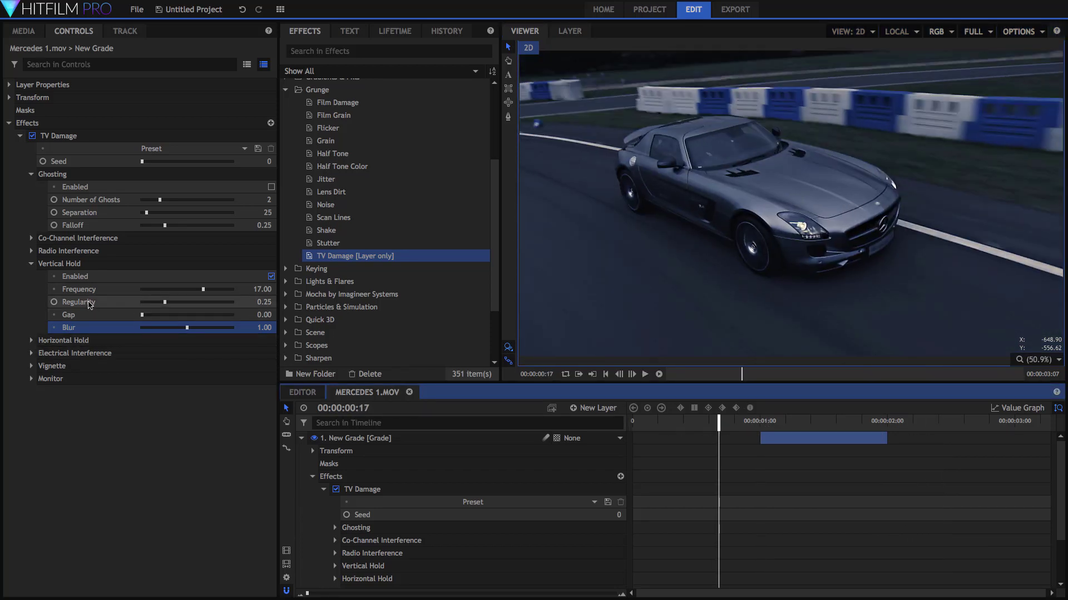
{"action": "left_click", "coordinate": [166, 302]}
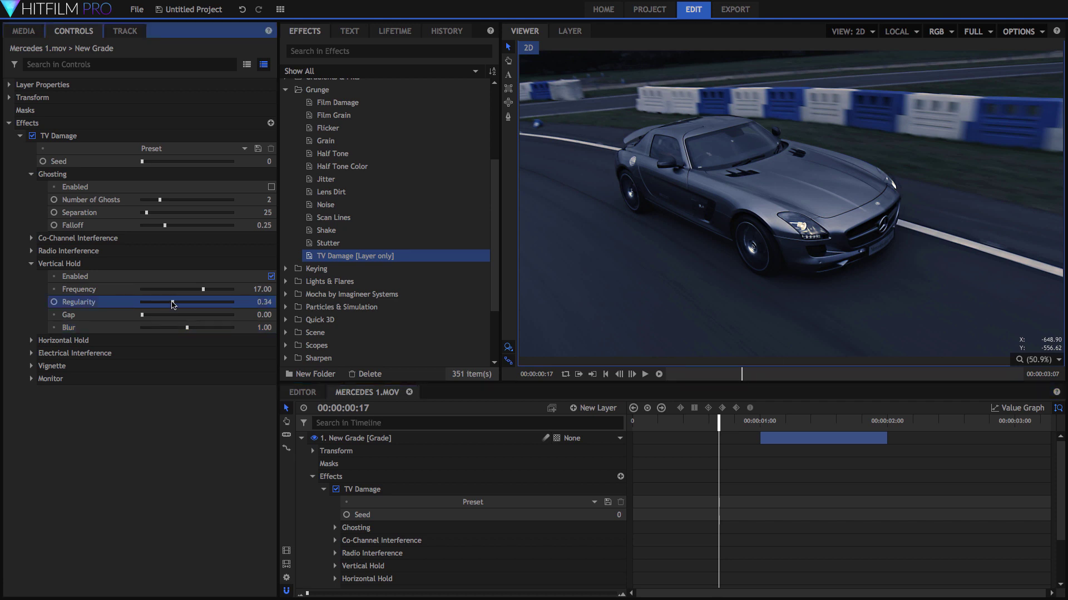
{"action": "left_click_drag", "start_coordinate": [173, 305], "coordinate": [202, 304]}
{"action": "left_click", "coordinate": [645, 375]}
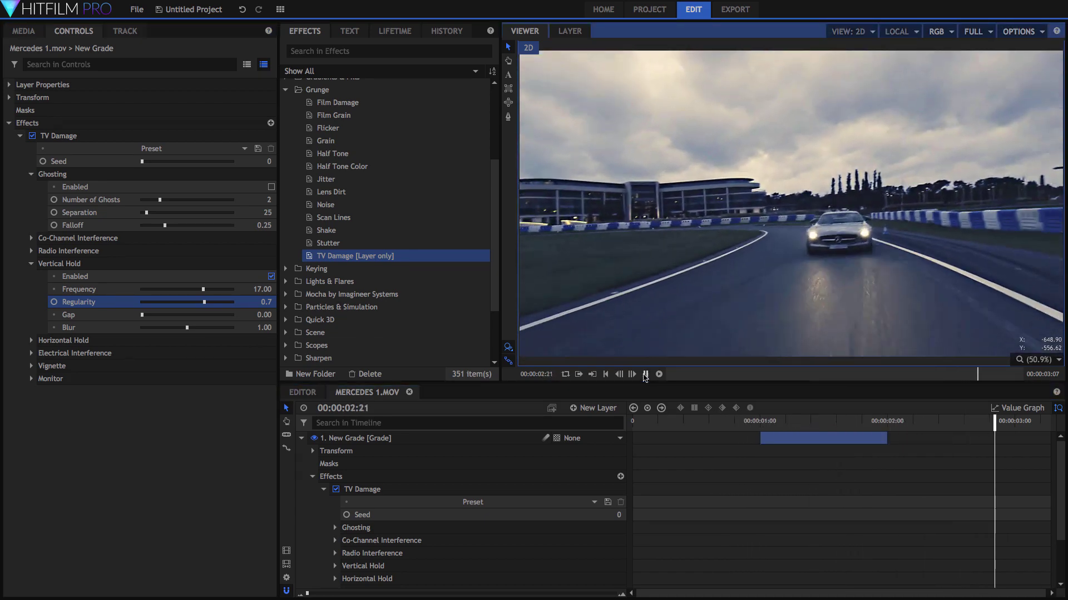
{"action": "left_click", "coordinate": [727, 423]}
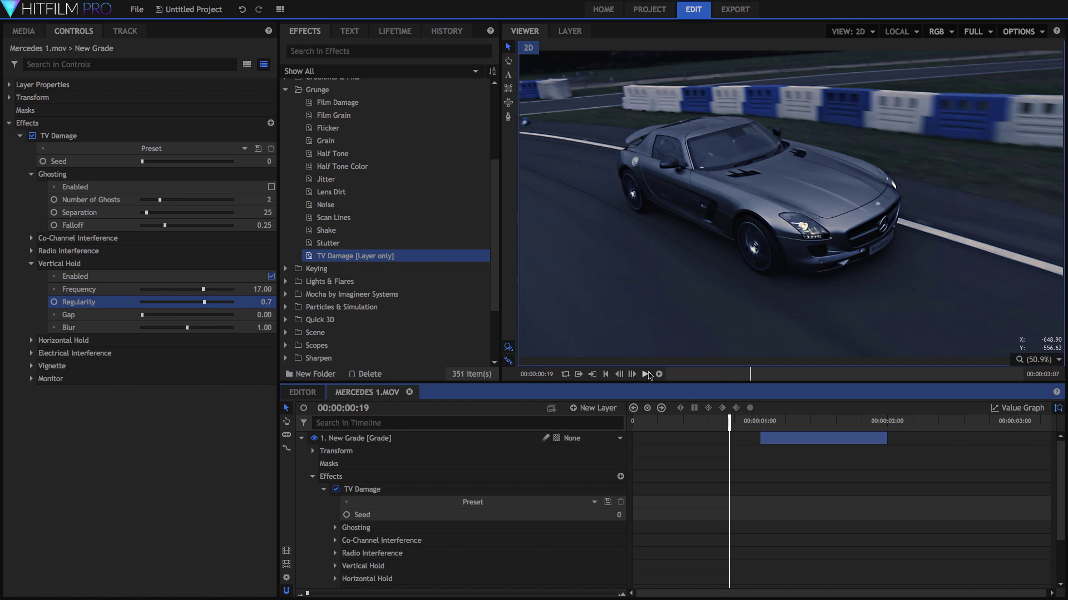
{"action": "left_click", "coordinate": [646, 374]}
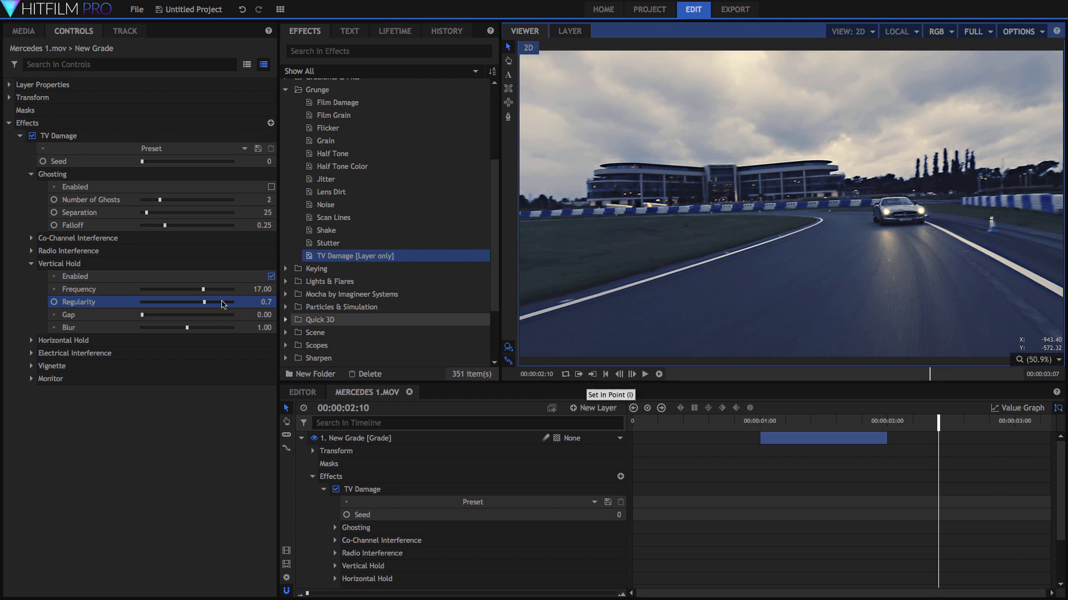
Collapse the Ghosting settings and play back the complete TV Damage transition between the two Mercedes clips
{"action": "left_click", "coordinate": [31, 175]}
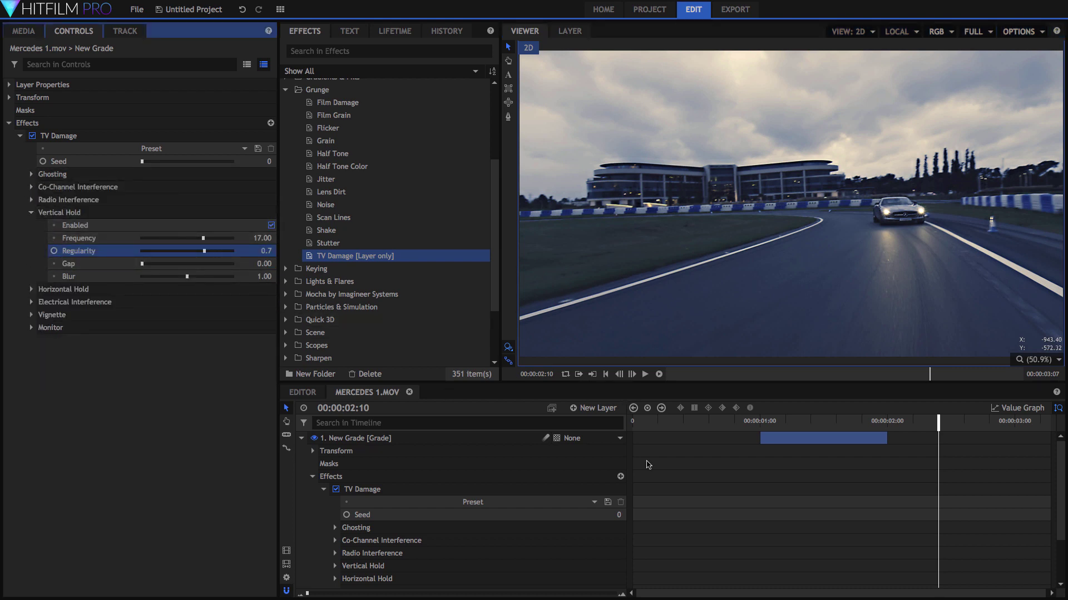
{"action": "left_click", "coordinate": [714, 424]}
{"action": "left_click", "coordinate": [644, 374]}
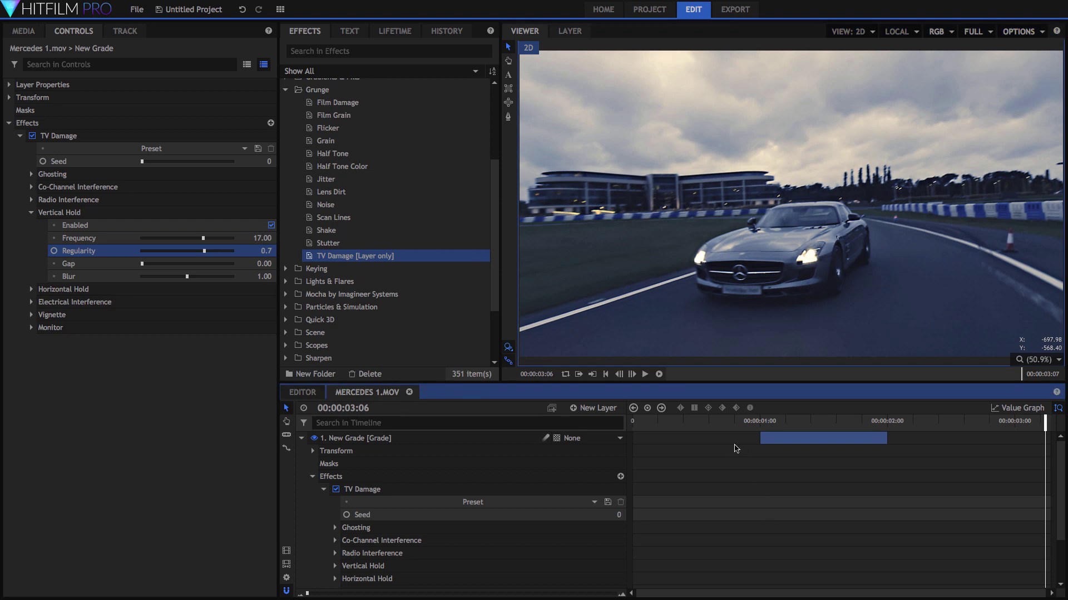
{"action": "left_click", "coordinate": [713, 422]}
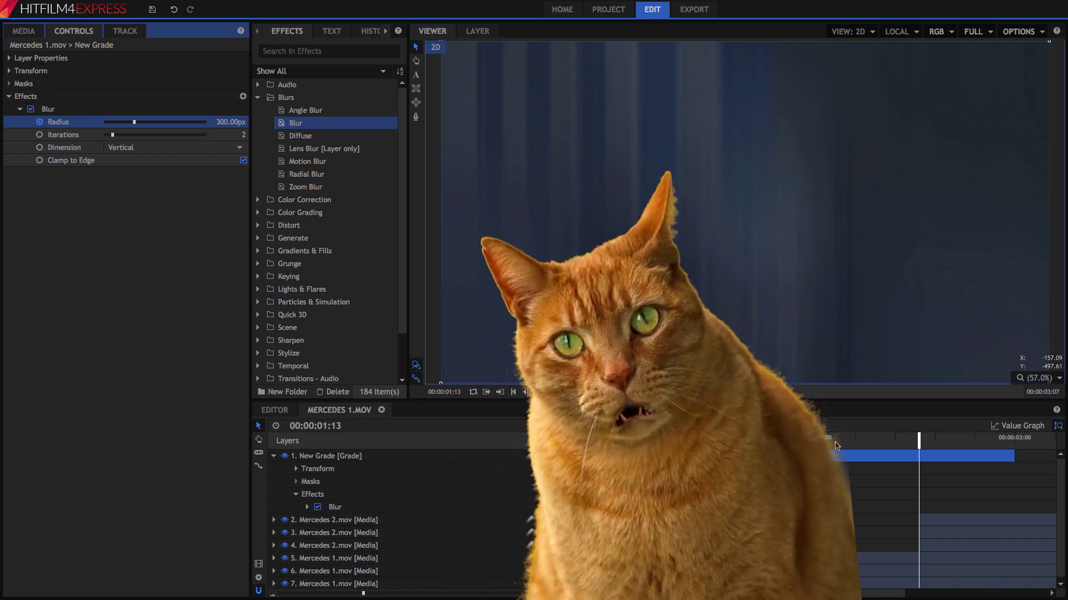
Switch to HitFilm 4 Express and scrub the blur transition near the start of the grade layer, around 00:00:01:04
{"action": "left_click", "coordinate": [836, 441]}
{"action": "left_click_drag", "start_coordinate": [835, 441], "coordinate": [839, 441]}
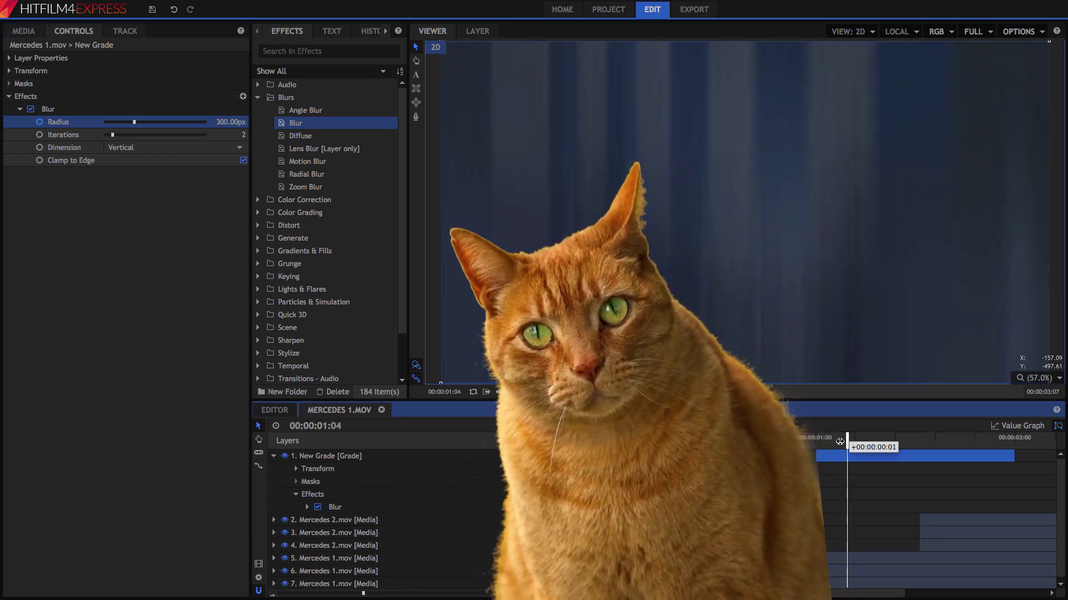